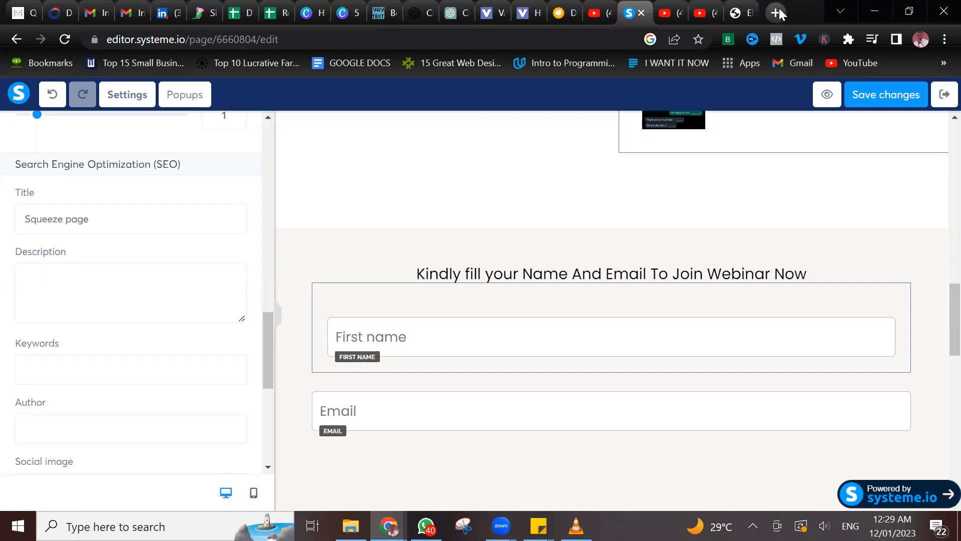
- Open facebook.com in a new browser tab
click(777, 13)
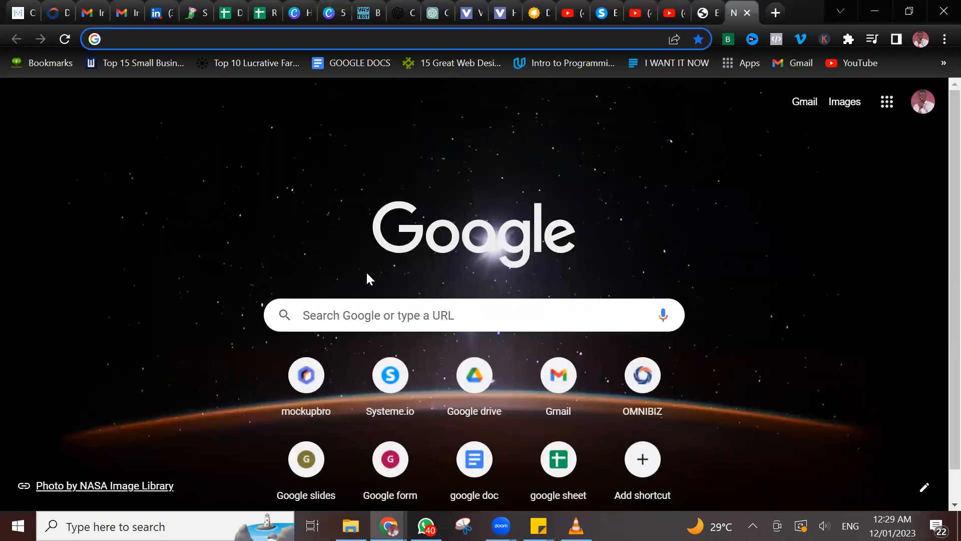
text(facebook.com)
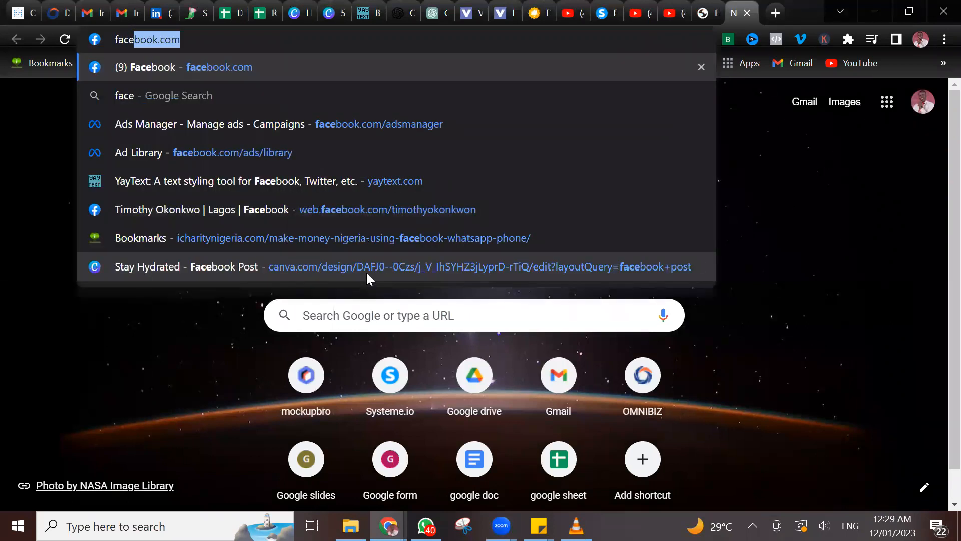
key(Return)
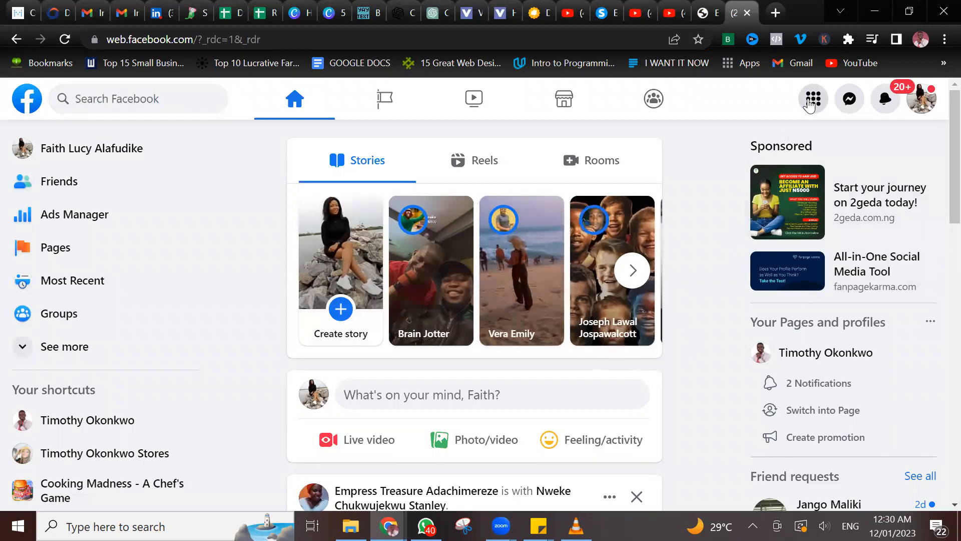
- Look through the Facebook menu down to its Professional section for the advertising tools, and close it
click(814, 108)
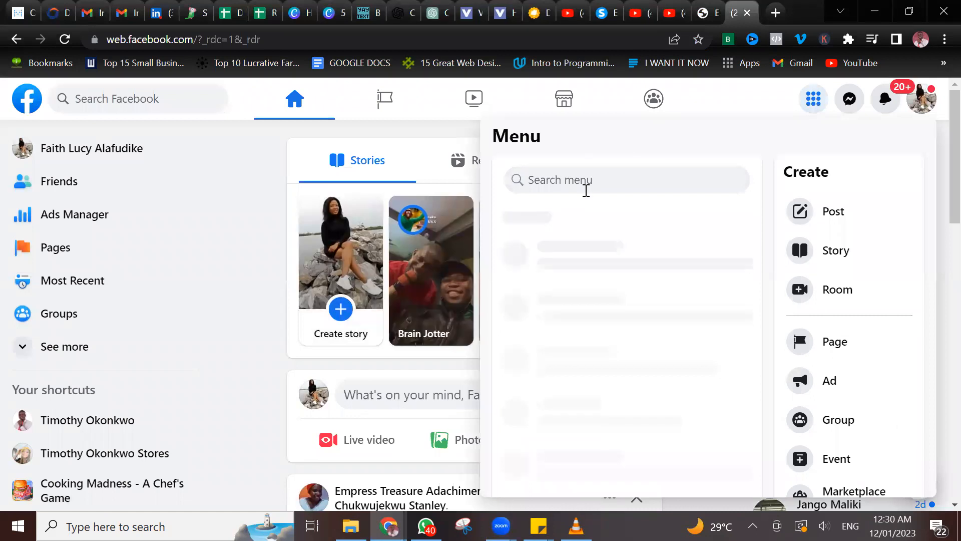
scroll(587, 191, down, 7)
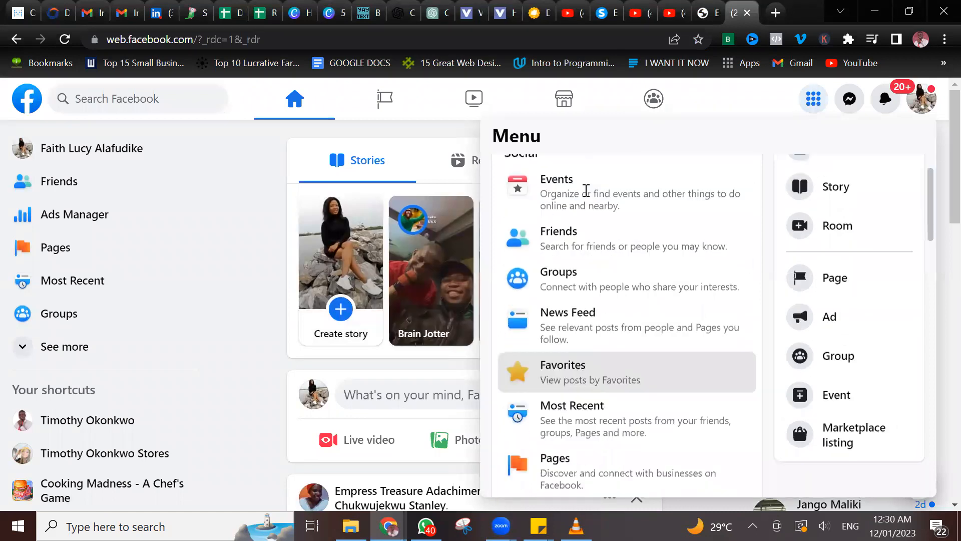
scroll(587, 191, down, 10)
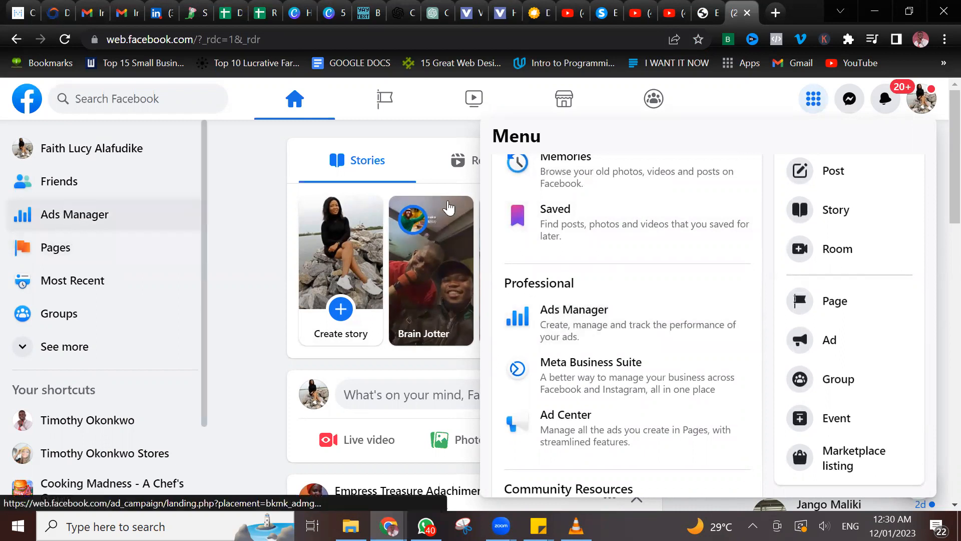
click(815, 100)
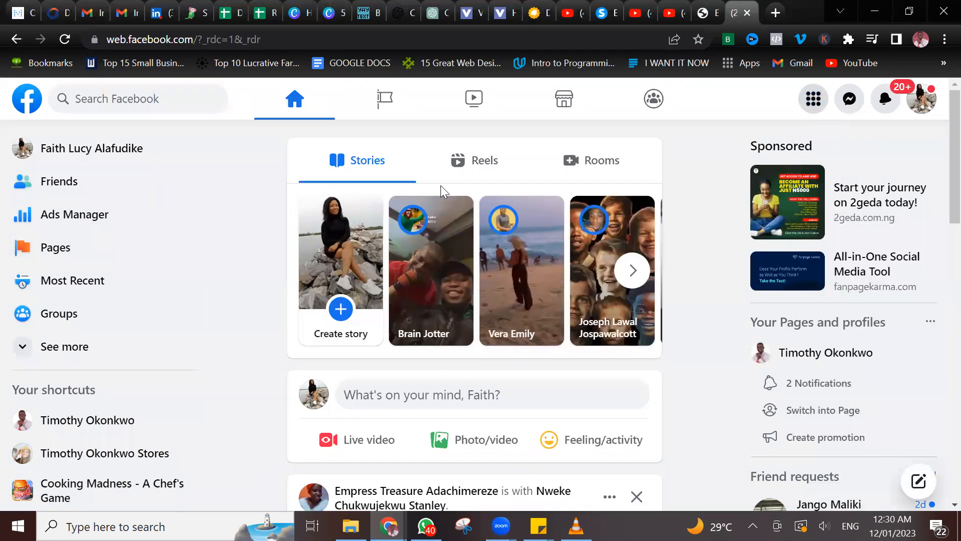
- Open Ads Manager from the Facebook home page and start creating a new campaign
click(60, 220)
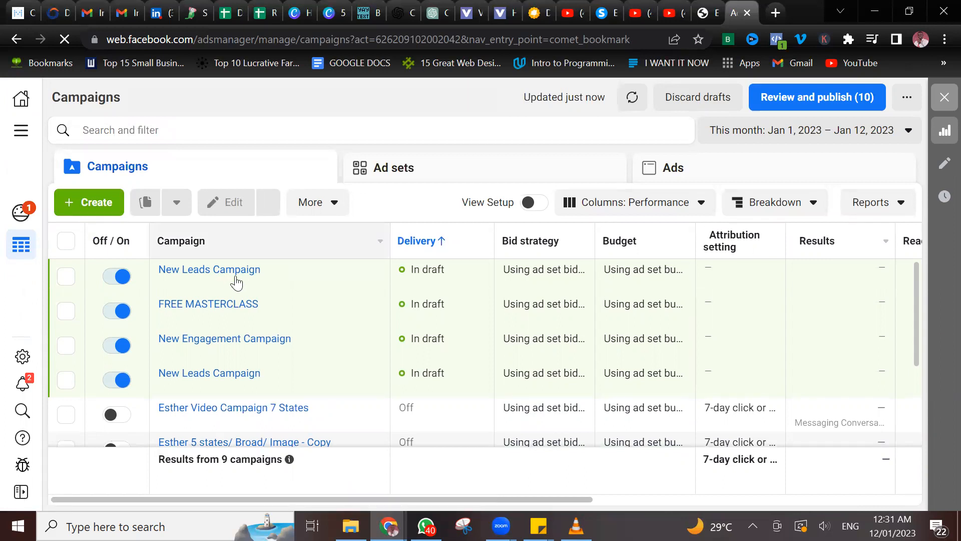
mouse_move(233, 272)
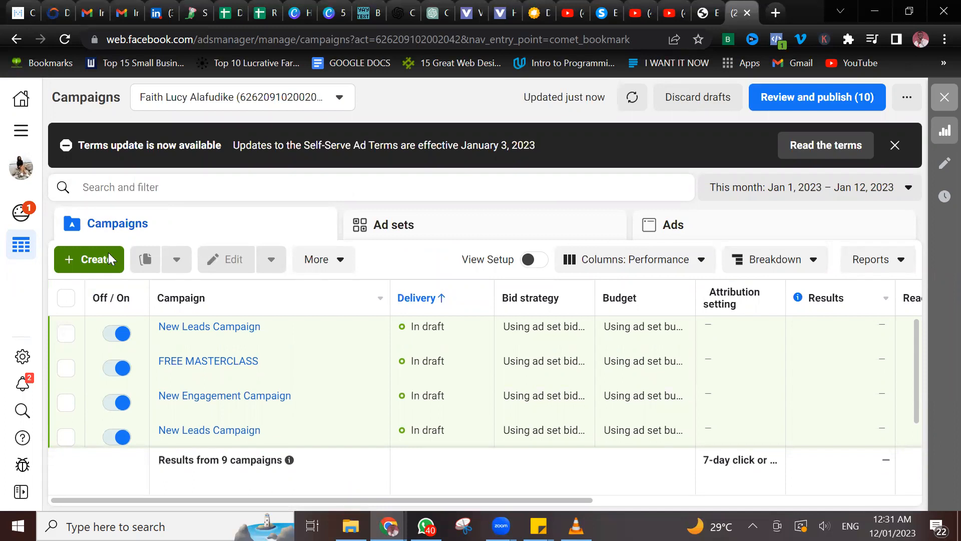
click(110, 259)
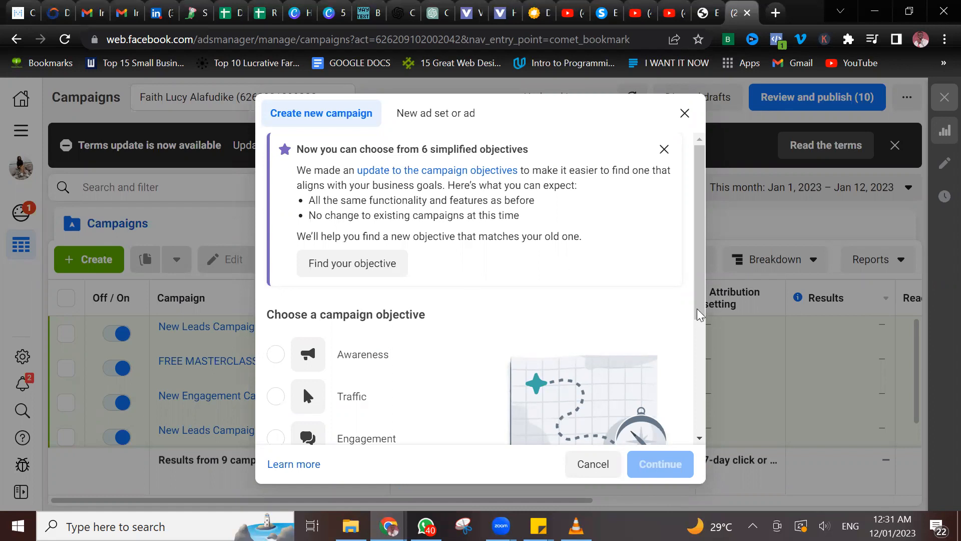
- Find the new campaign objective that corresponds to the former Conversions objective, and continue with it to create the campaign
scroll(705, 341, down, 5)
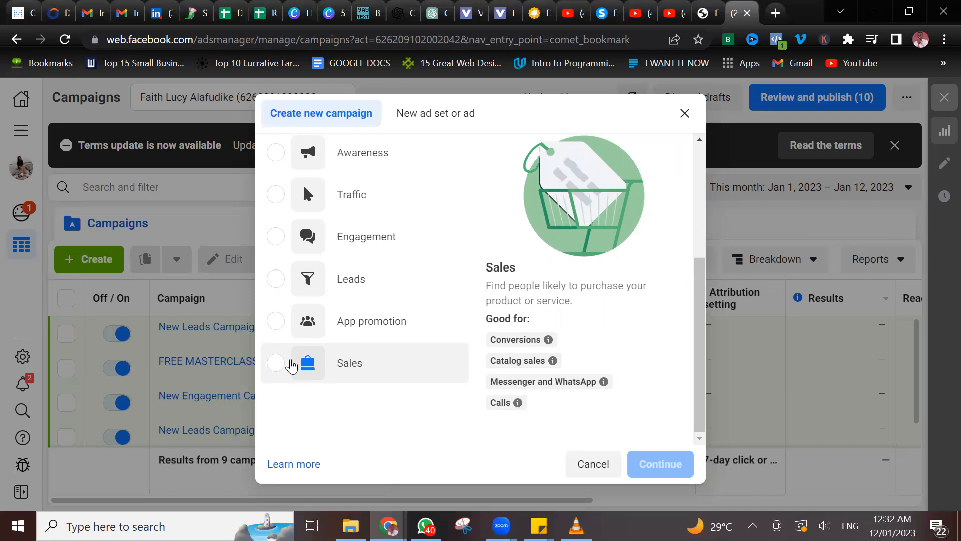
scroll(704, 303, up, 4)
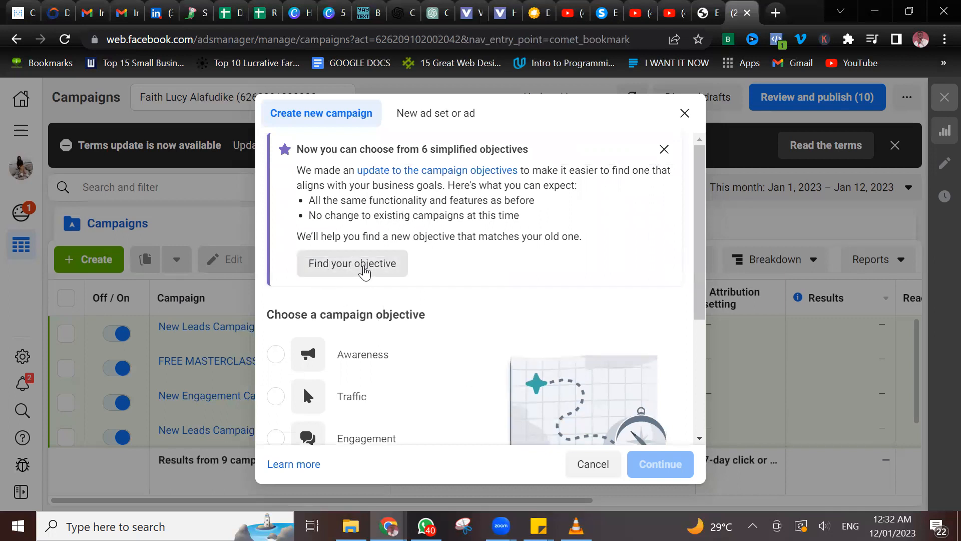
click(362, 266)
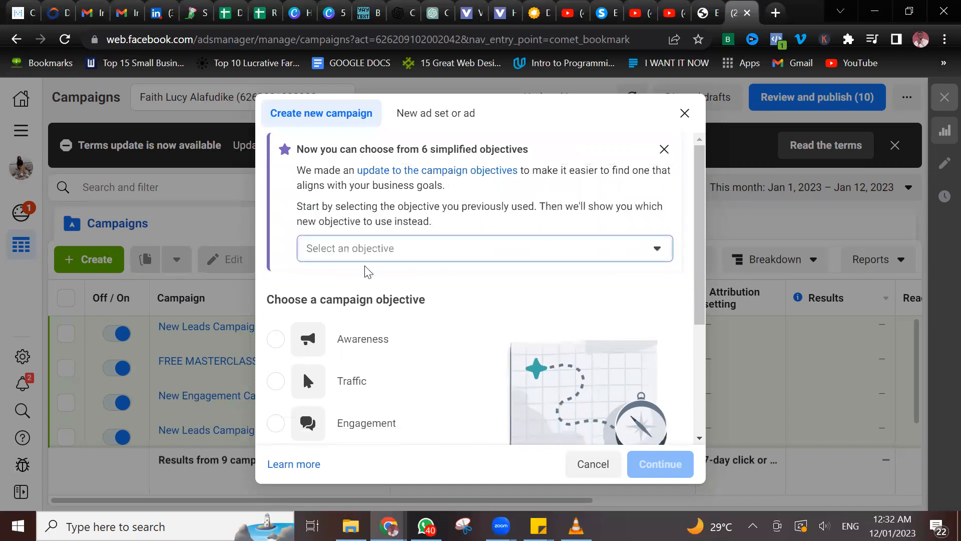
click(659, 252)
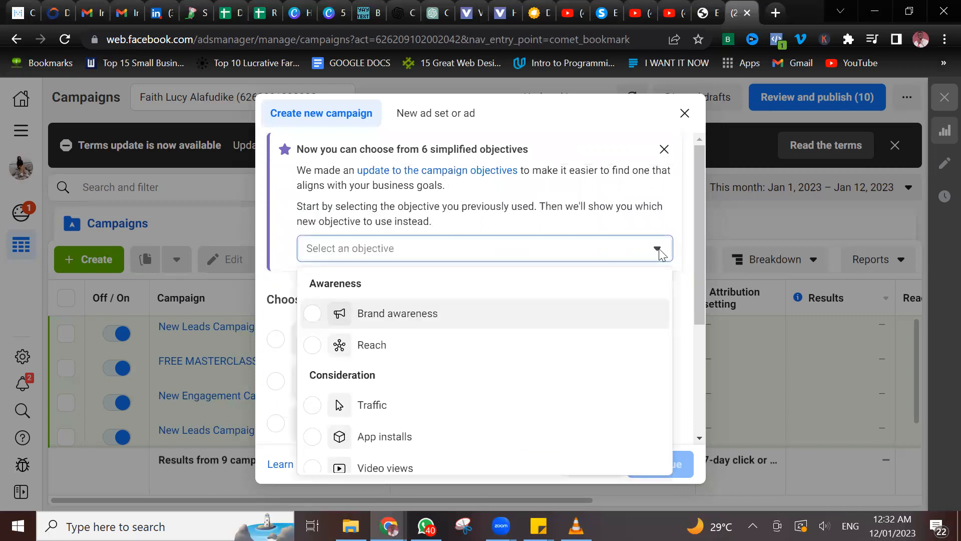
drag(699, 275, 710, 320)
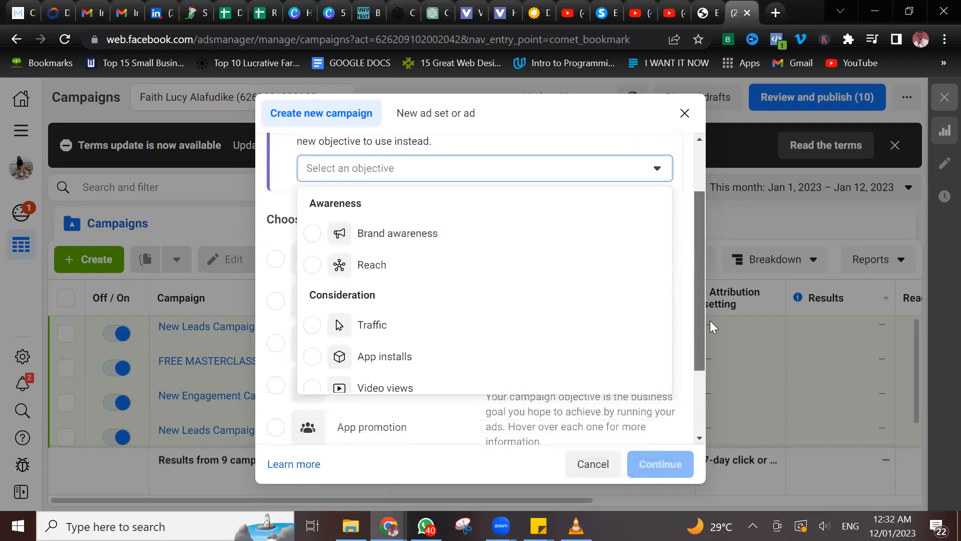
scroll(641, 310, down, 5)
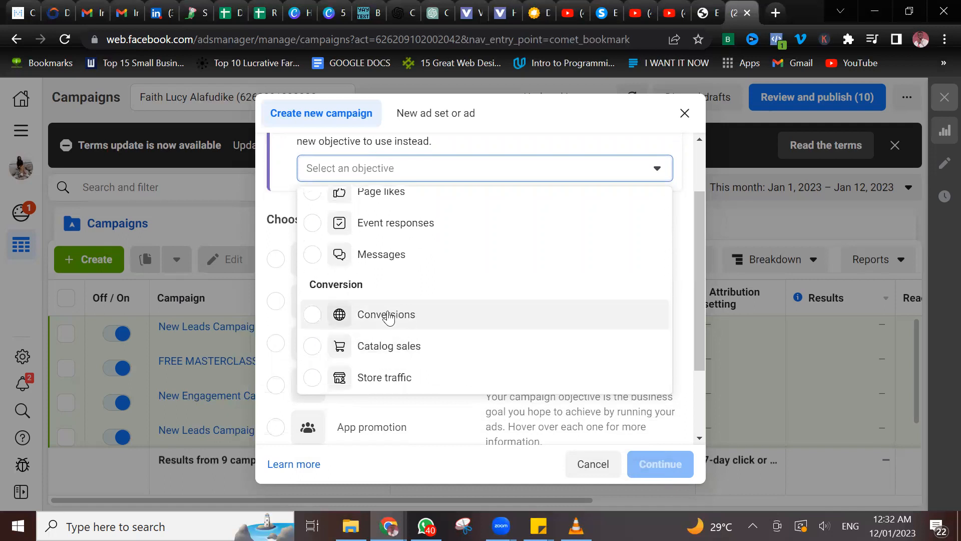
click(316, 321)
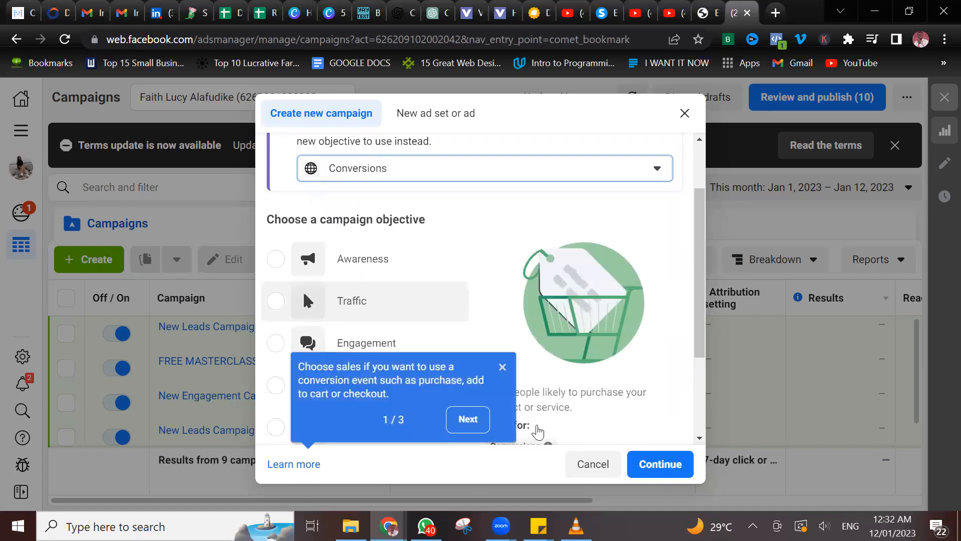
click(651, 467)
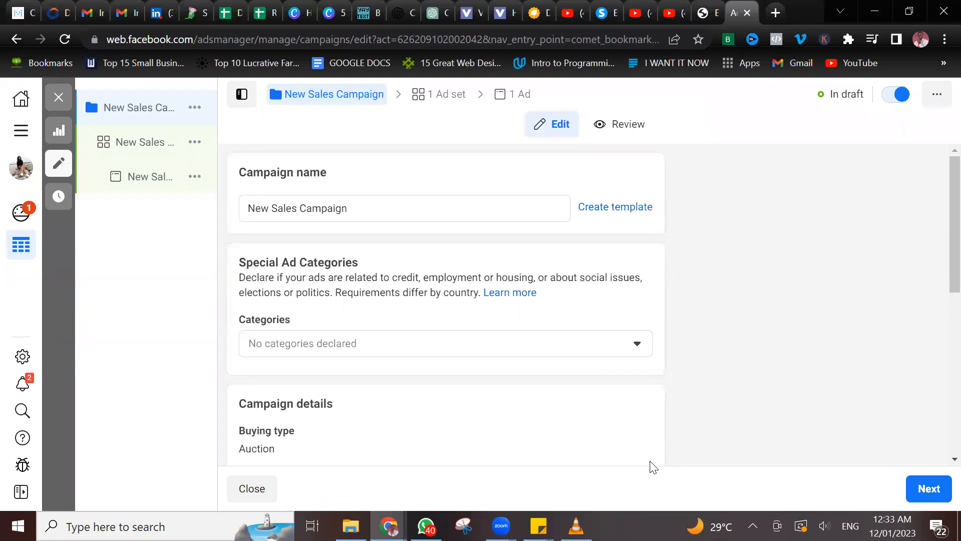
- Open the campaign's ad set and examine its conversion location, schedule, audience and optimization settings
click(162, 139)
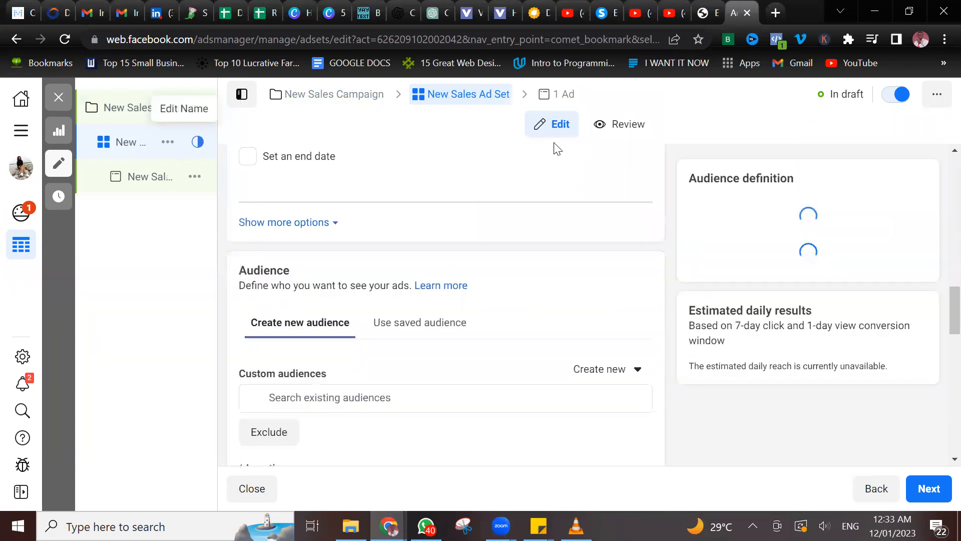
scroll(558, 148, down, 8)
scroll(557, 148, up, 3)
scroll(557, 149, down, 9)
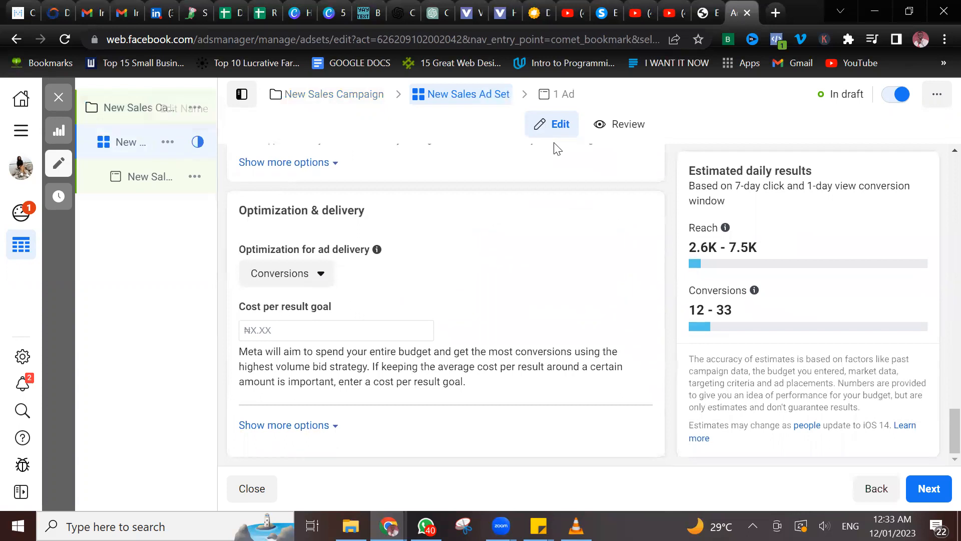
scroll(557, 148, up, 10)
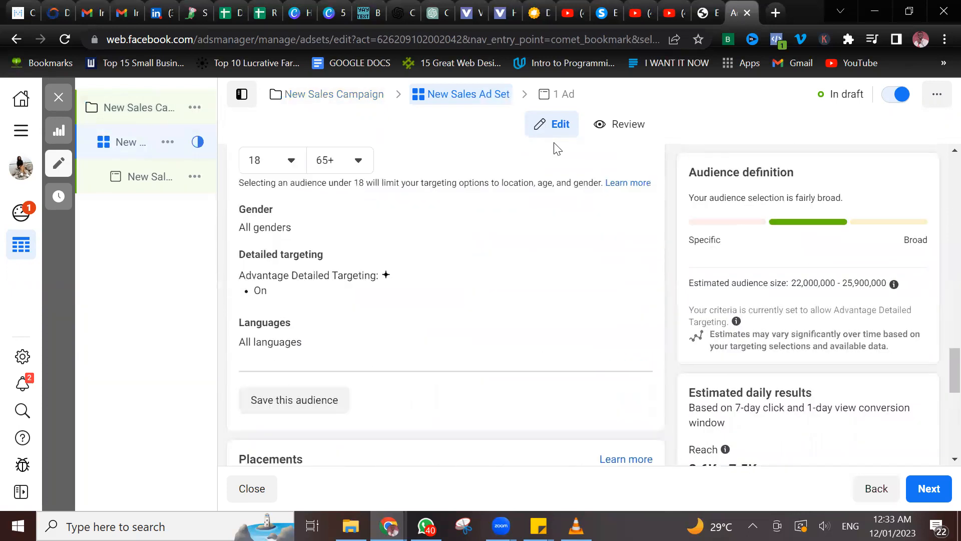
scroll(557, 149, up, 8)
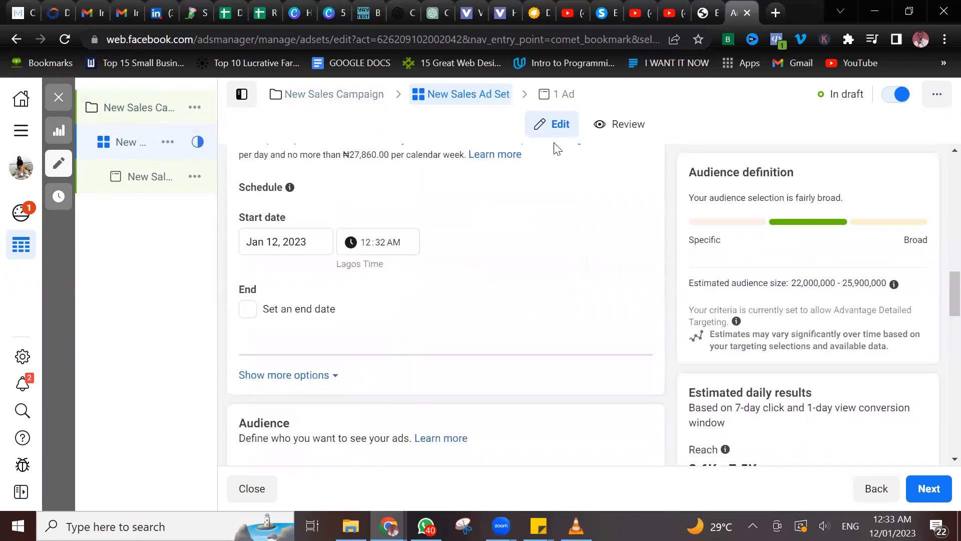
scroll(557, 148, up, 8)
scroll(558, 149, up, 5)
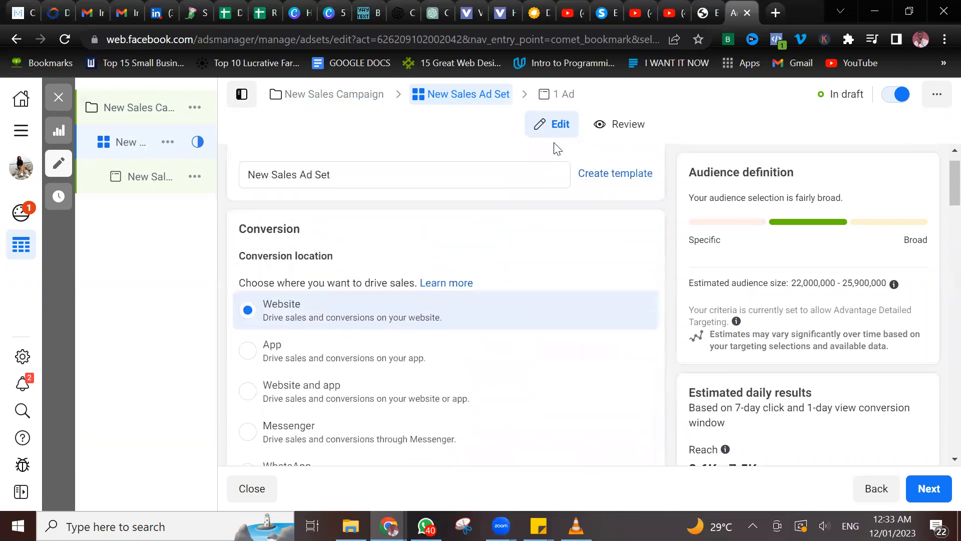
scroll(557, 149, up, 1)
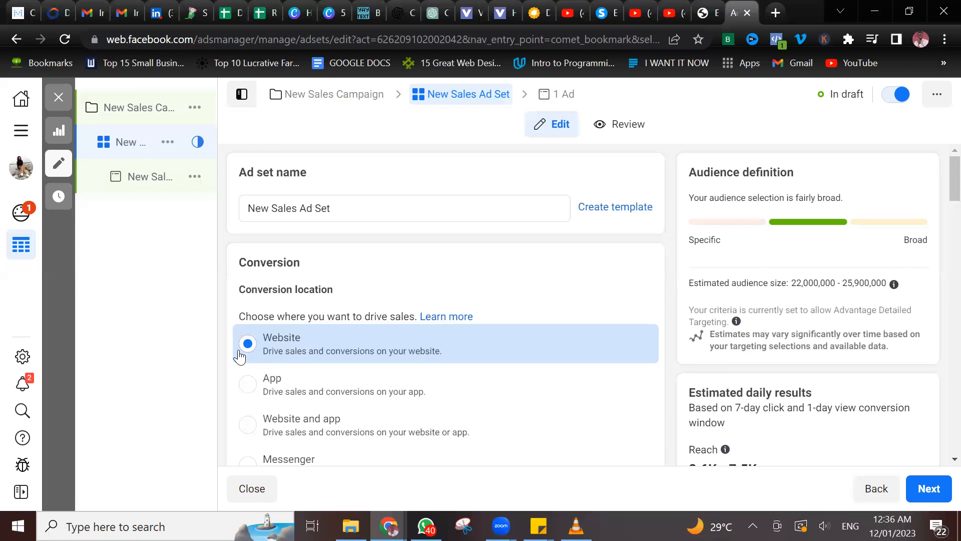
- Open the campaign's ad and examine its identity, creative source, format and text settings down to the call to action
click(153, 180)
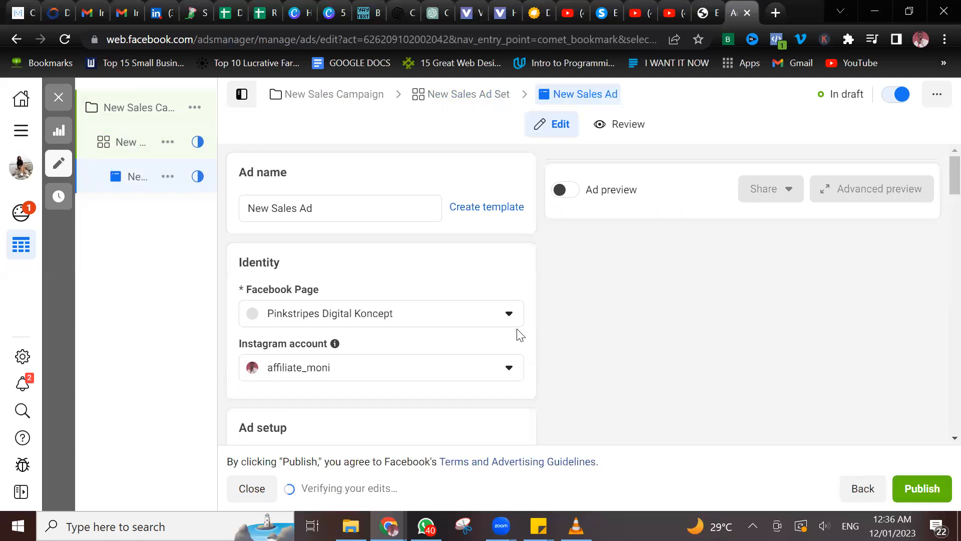
scroll(521, 334, down, 5)
scroll(521, 334, down, 8)
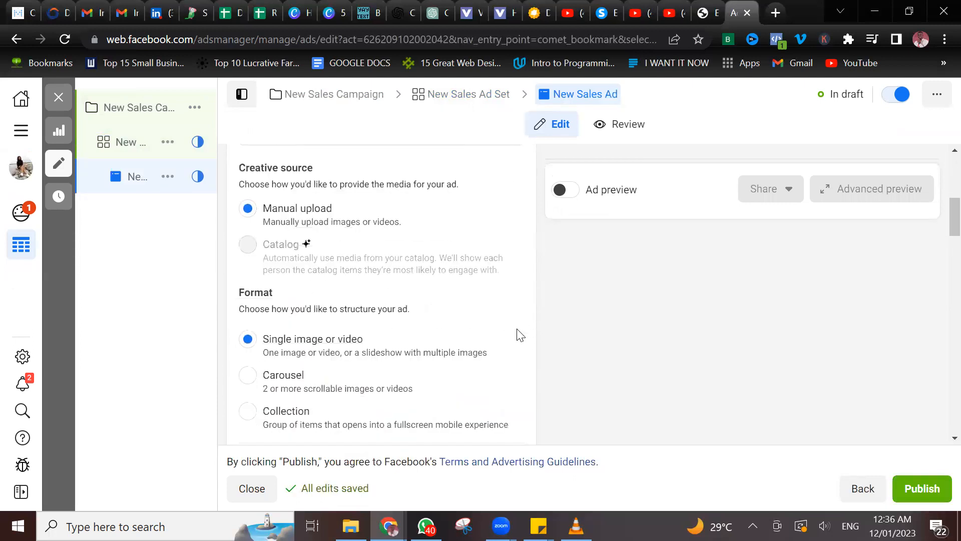
scroll(520, 334, down, 5)
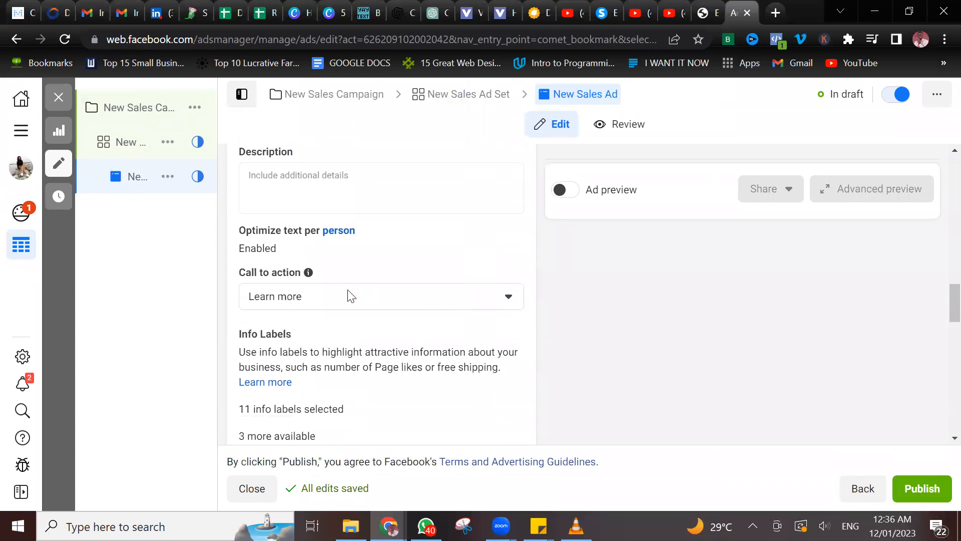
- Review the available call-to-action options for the ad and choose Learn more
mouse_move(308, 272)
click(510, 300)
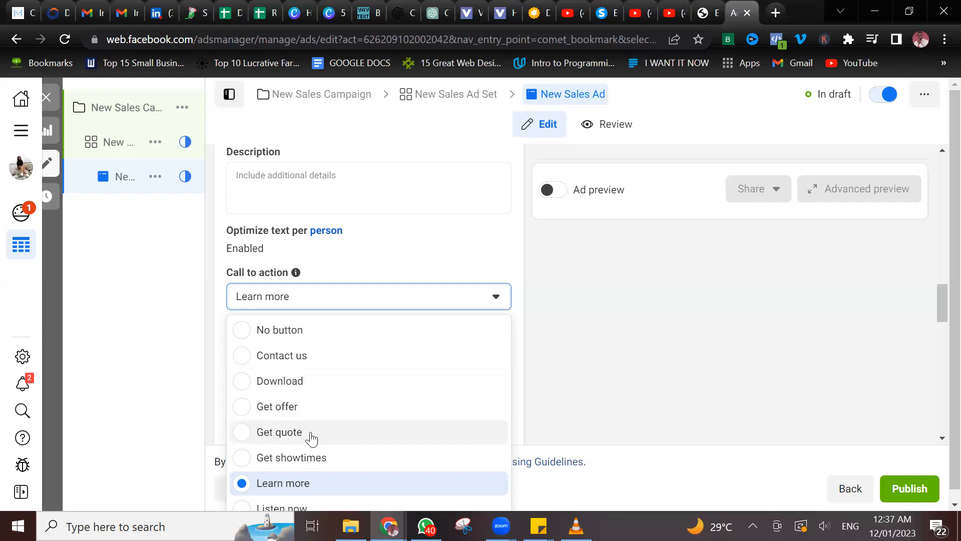
scroll(378, 433, down, 2)
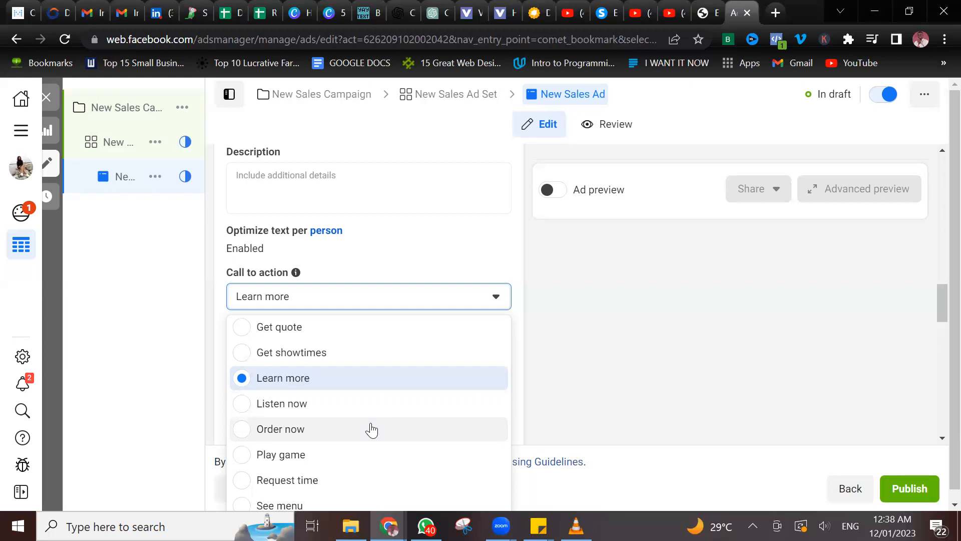
scroll(371, 430, down, 1)
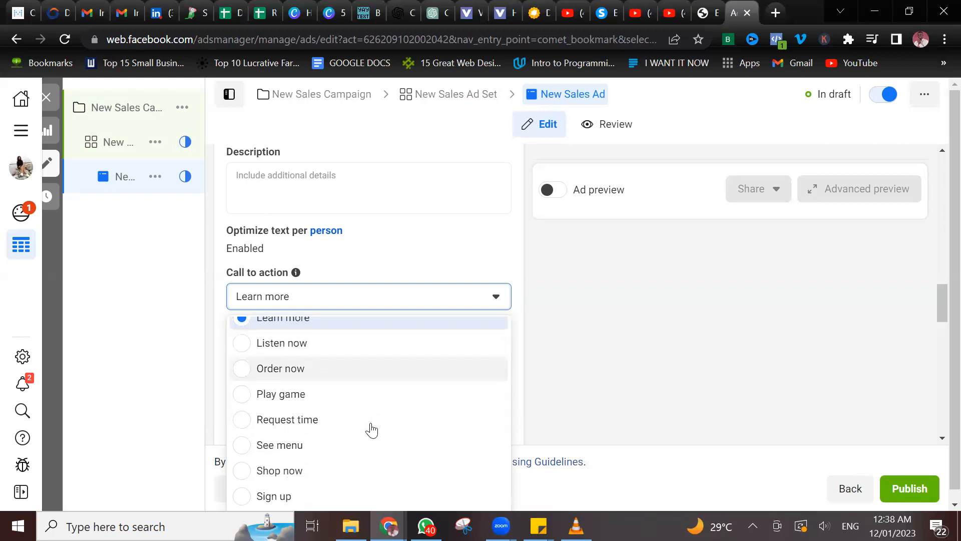
scroll(372, 430, down, 1)
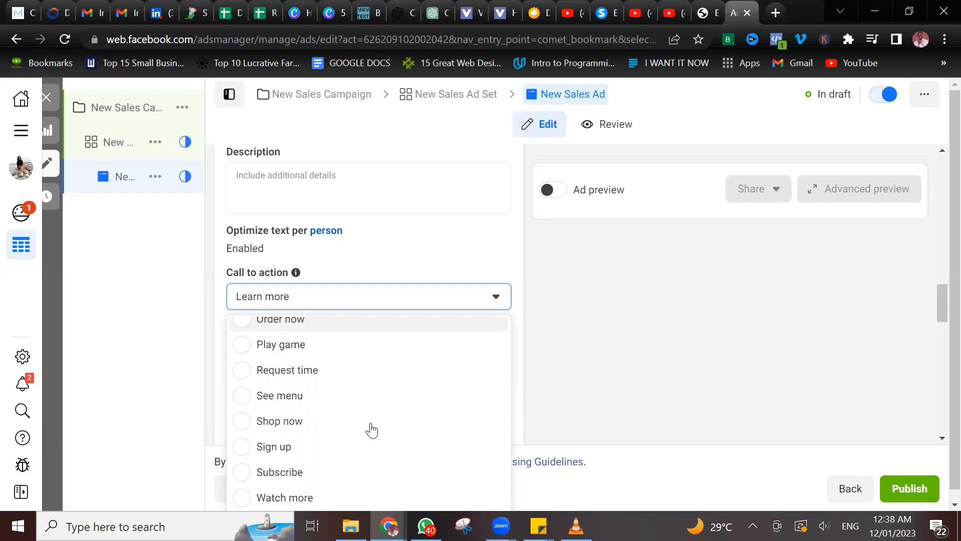
scroll(371, 430, up, 2)
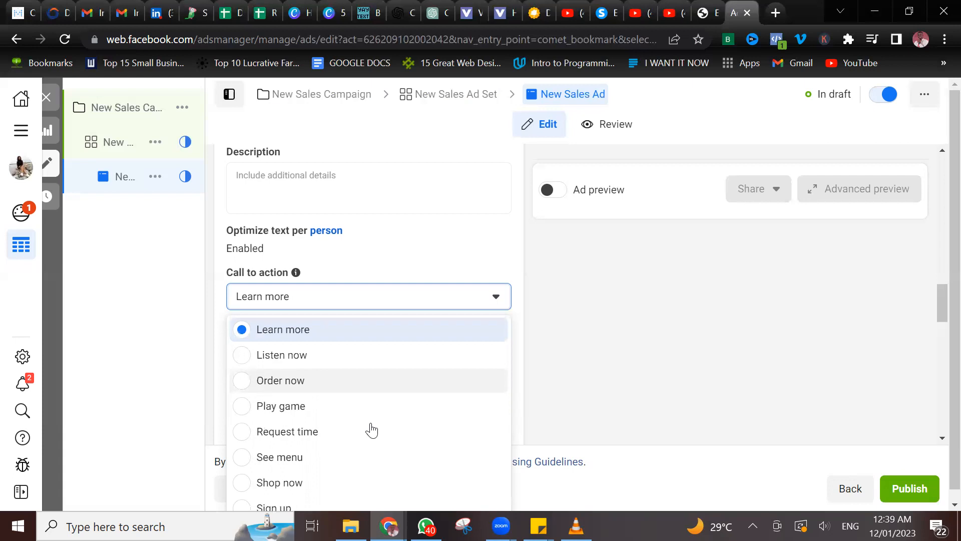
click(297, 332)
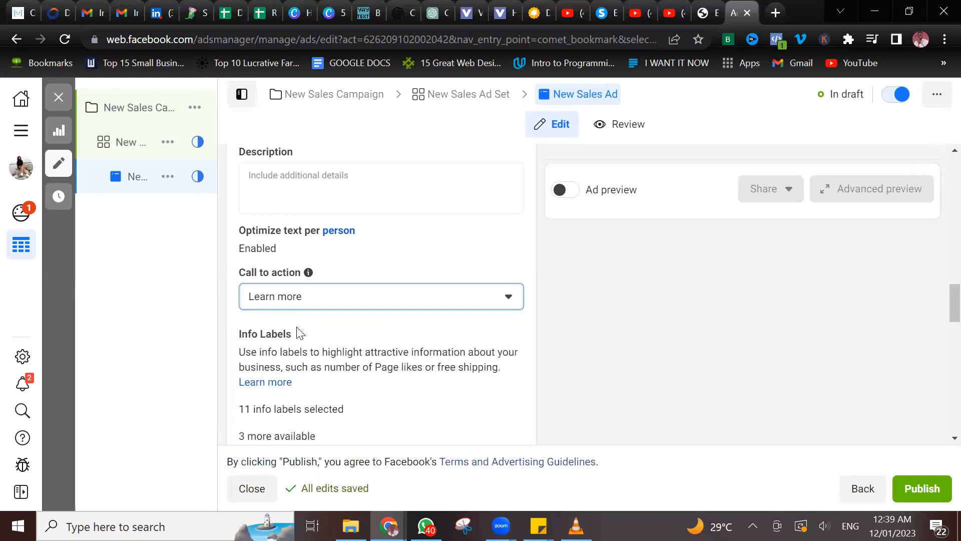
- Examine the ad's info labels and destination settings, down to the Website URL, display link and call extension options
scroll(299, 333, down, 3)
scroll(298, 333, down, 3)
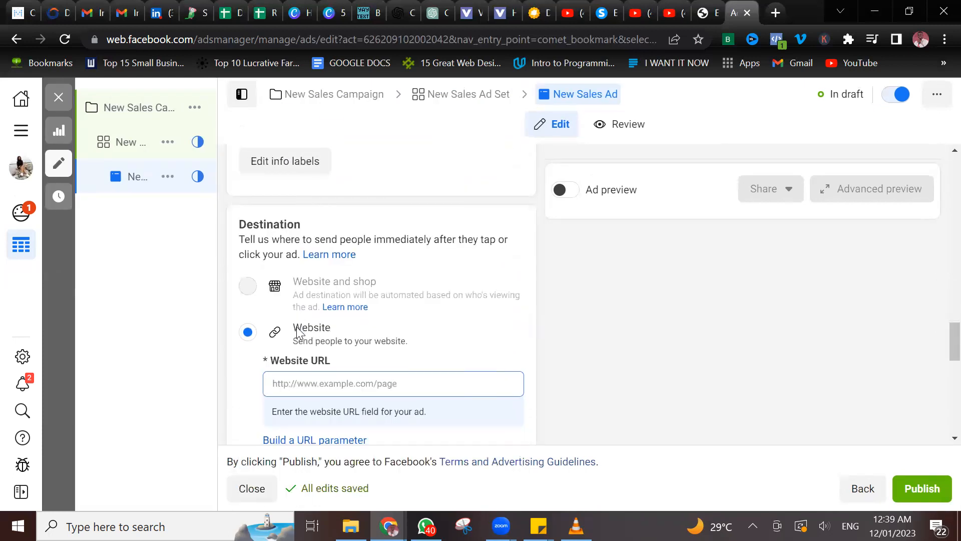
scroll(298, 333, down, 2)
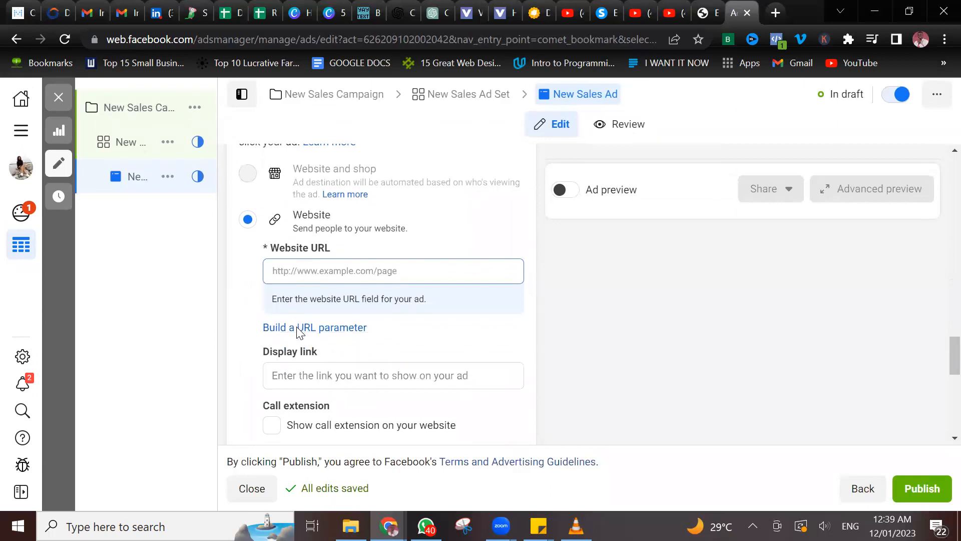
scroll(299, 333, up, 2)
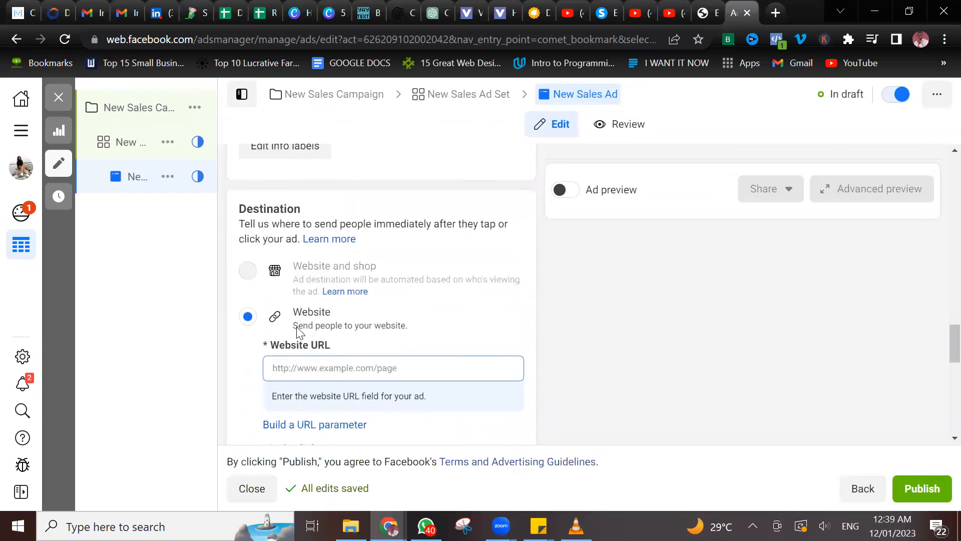
scroll(299, 333, down, 1)
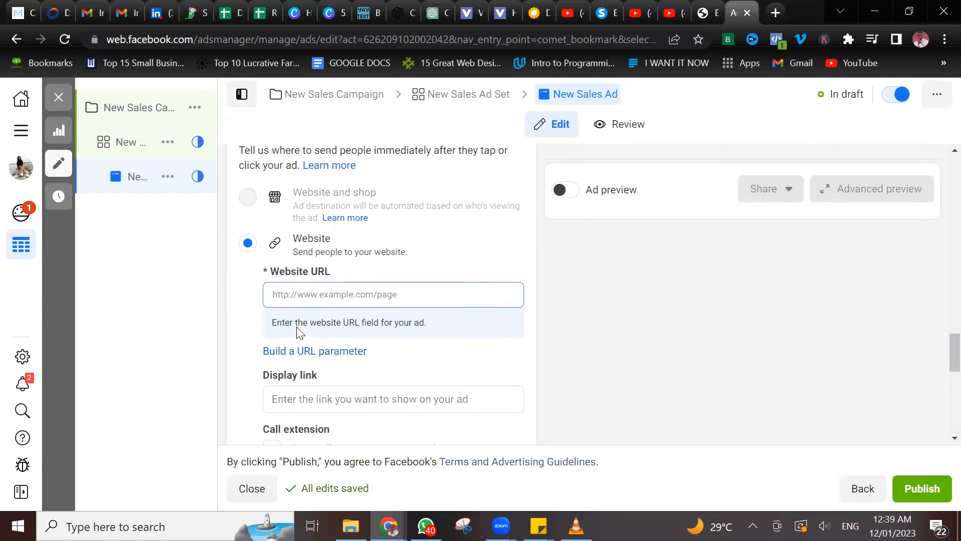
click(334, 291)
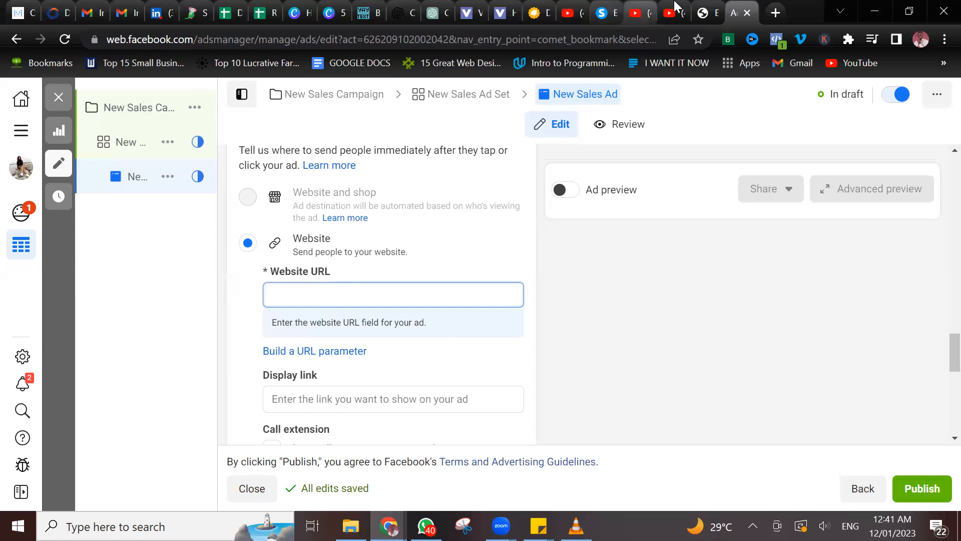
- Switch to the sales page open in Elementor and review its sections, testimonials, pricing and bonuses down to the payment details
click(702, 18)
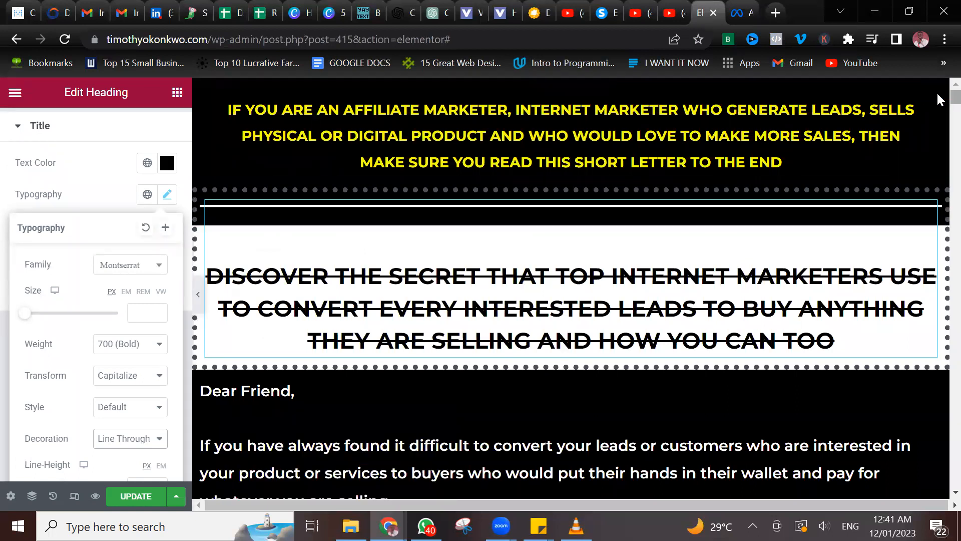
scroll(936, 95, down, 15)
scroll(941, 265, down, 10)
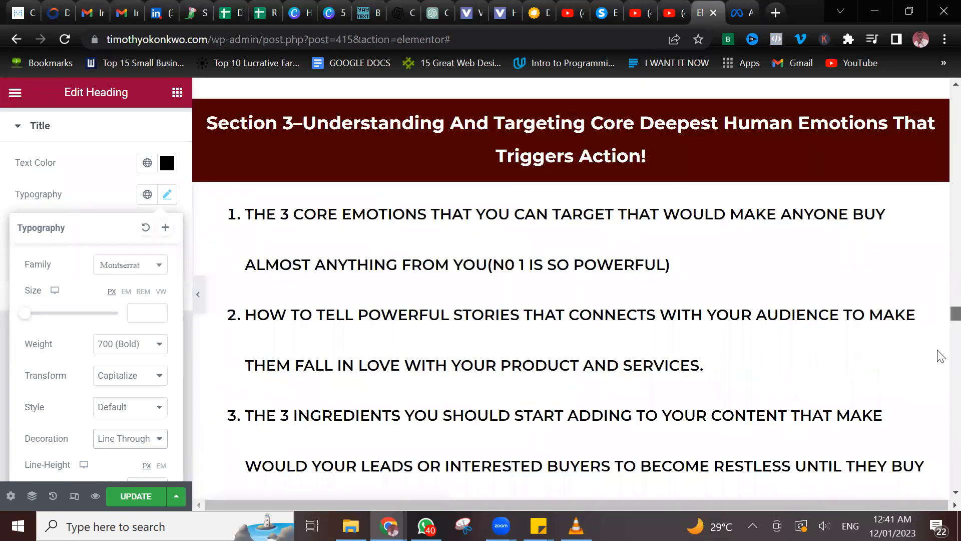
scroll(942, 356, down, 15)
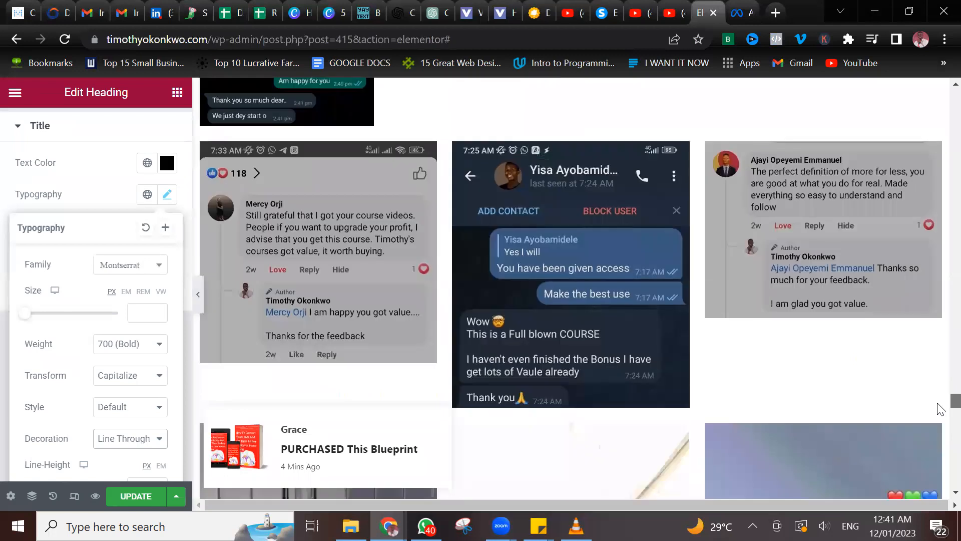
scroll(940, 416, down, 15)
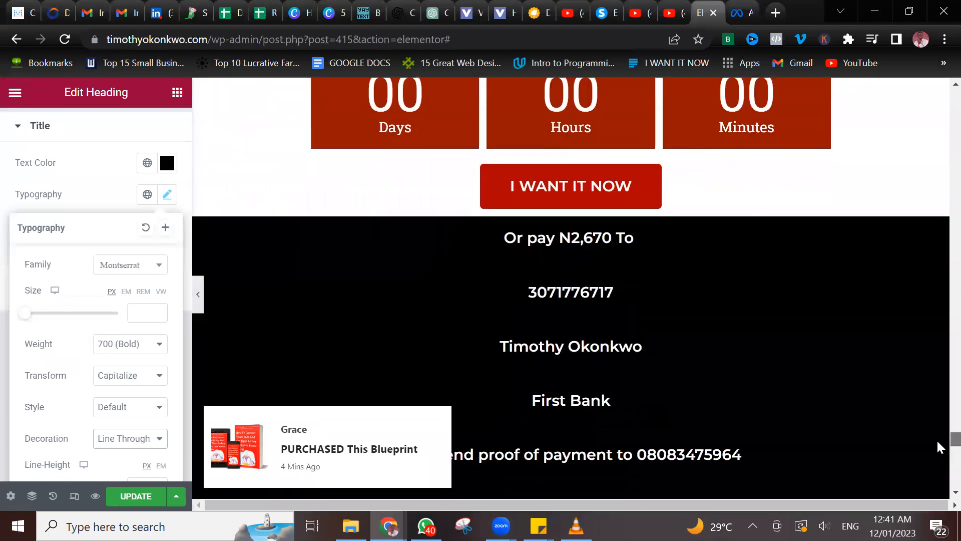
scroll(936, 438, up, 1)
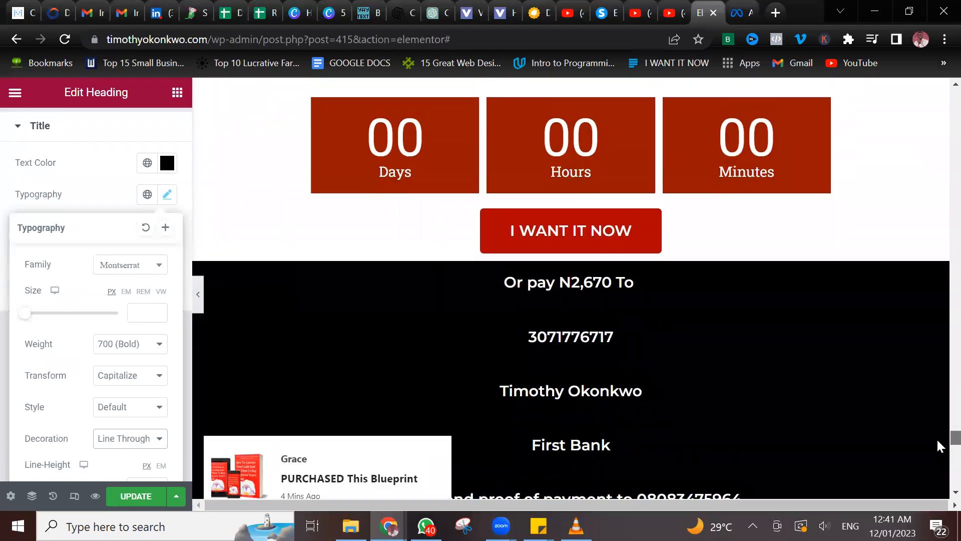
scroll(938, 434, up, 10)
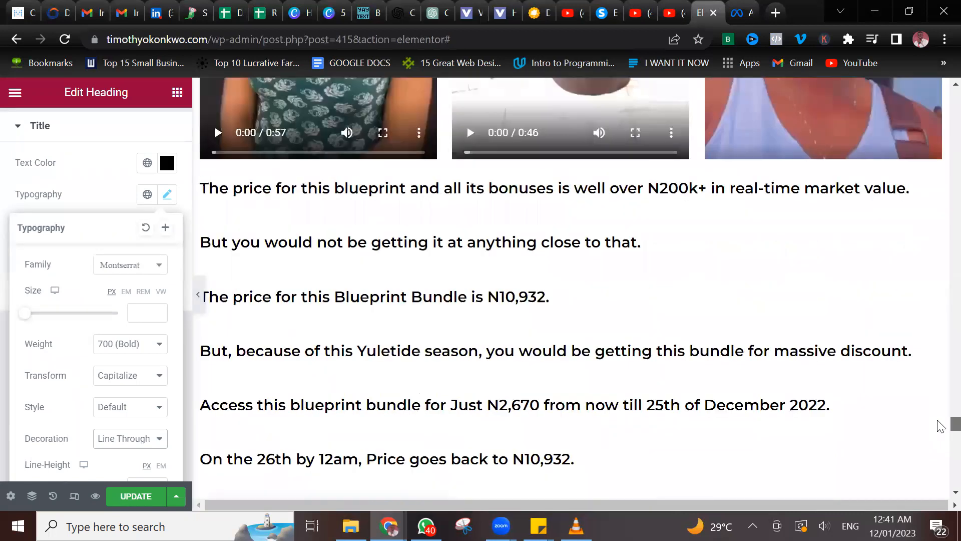
scroll(941, 416, up, 6)
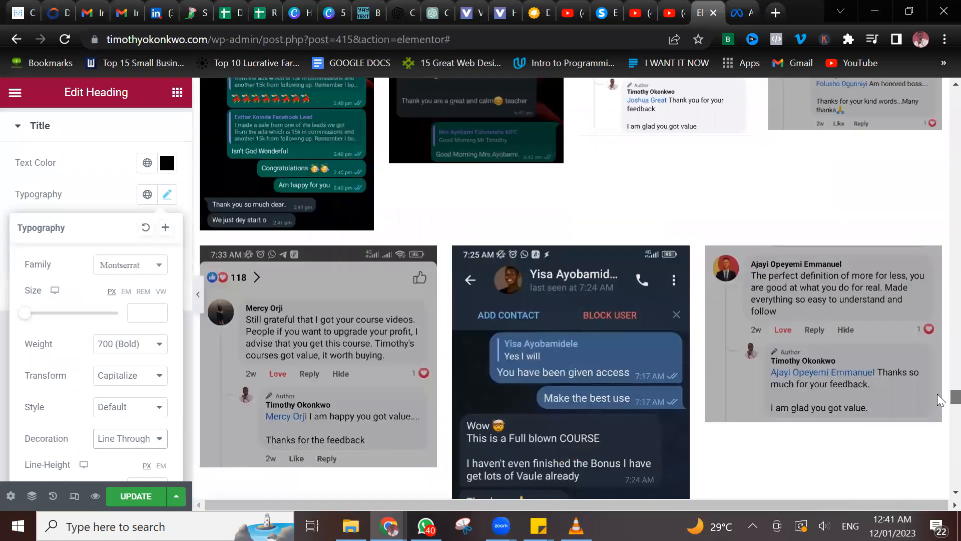
scroll(937, 376, up, 10)
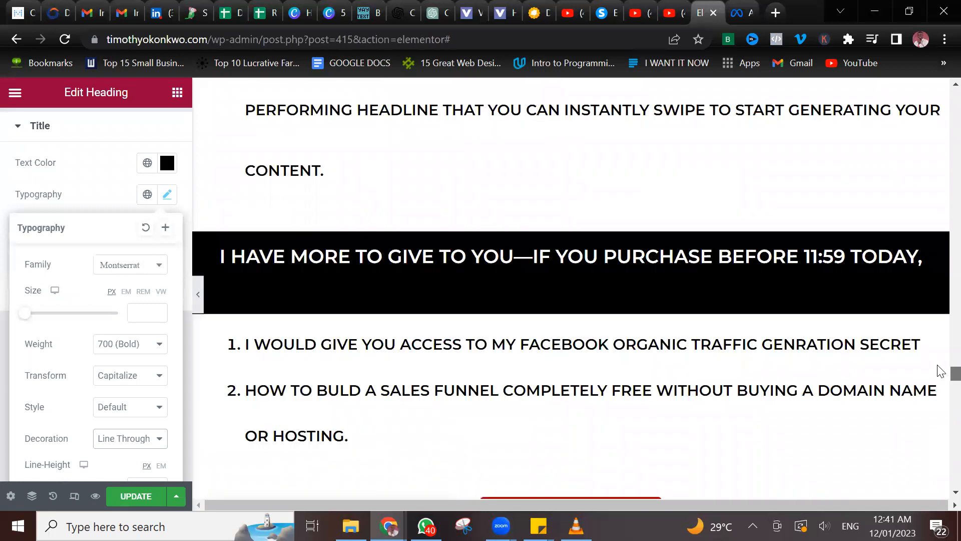
scroll(940, 331, up, 10)
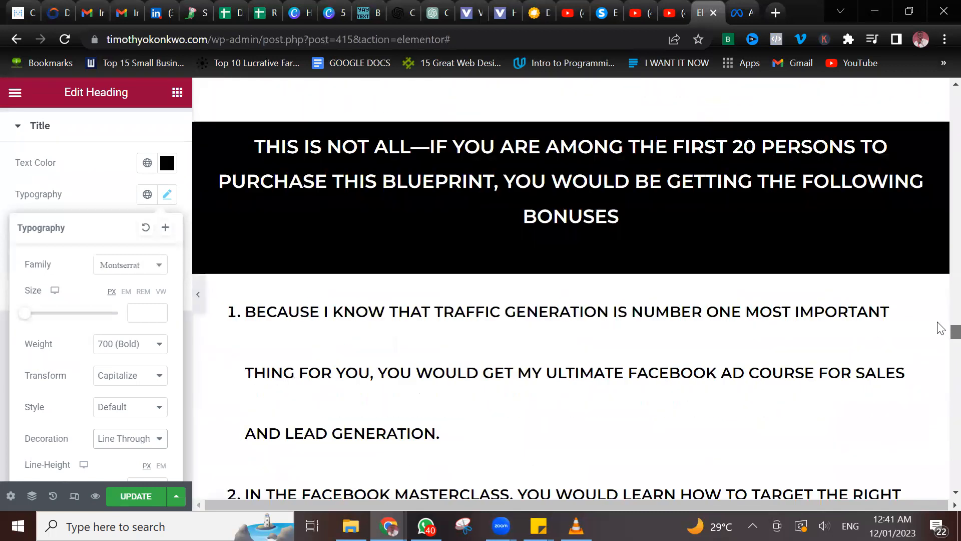
scroll(941, 300, up, 10)
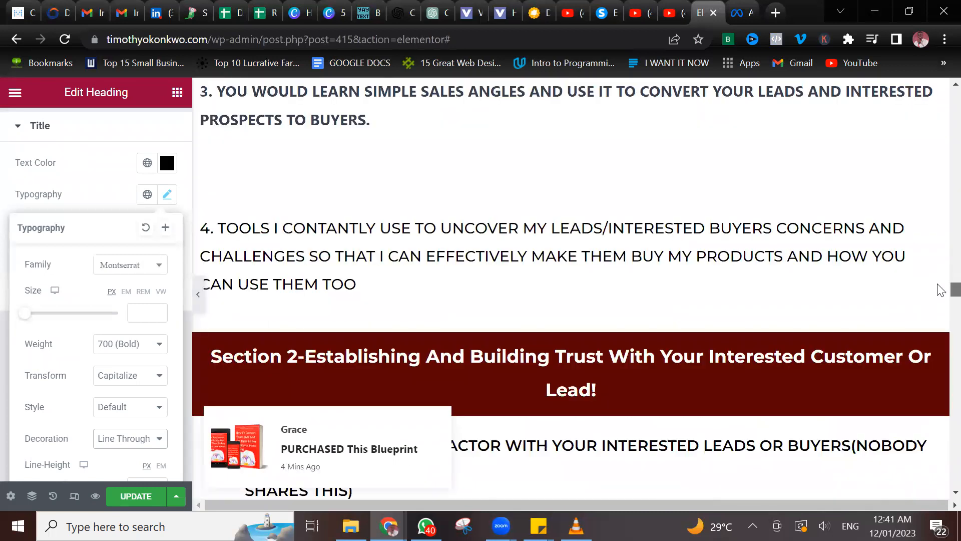
scroll(940, 278, up, 4)
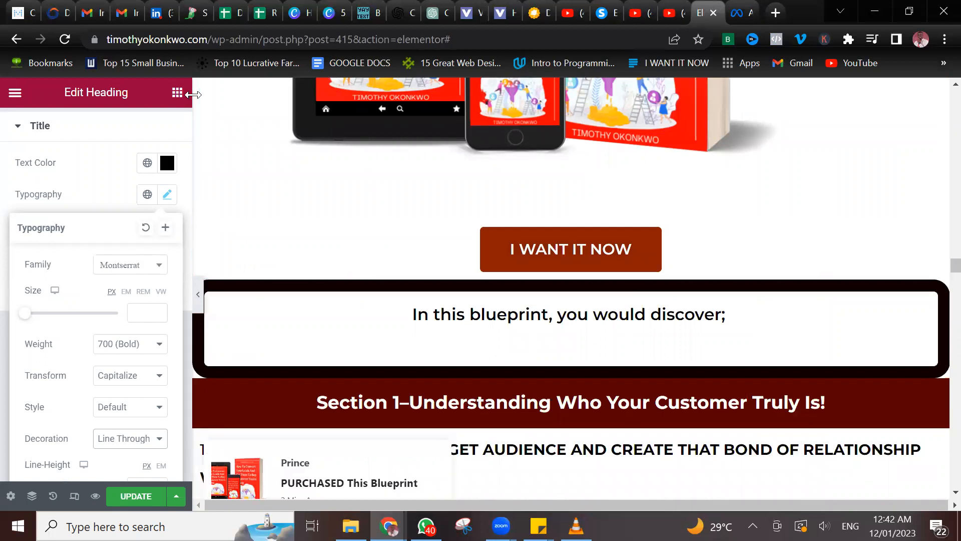
- Add a text block under the "In this blueprint, you would discover;" heading and replace its placeholder with "Old price"
click(178, 93)
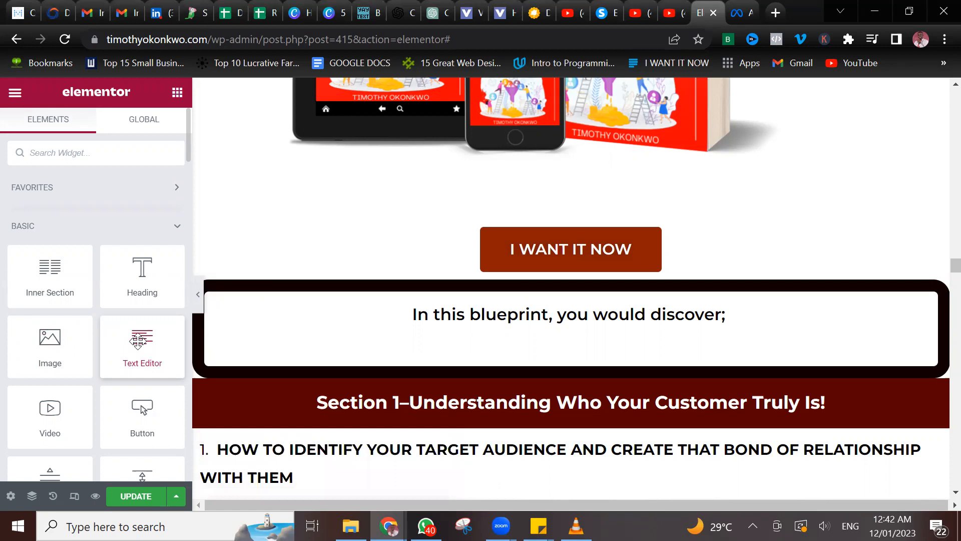
drag(138, 342, 530, 344)
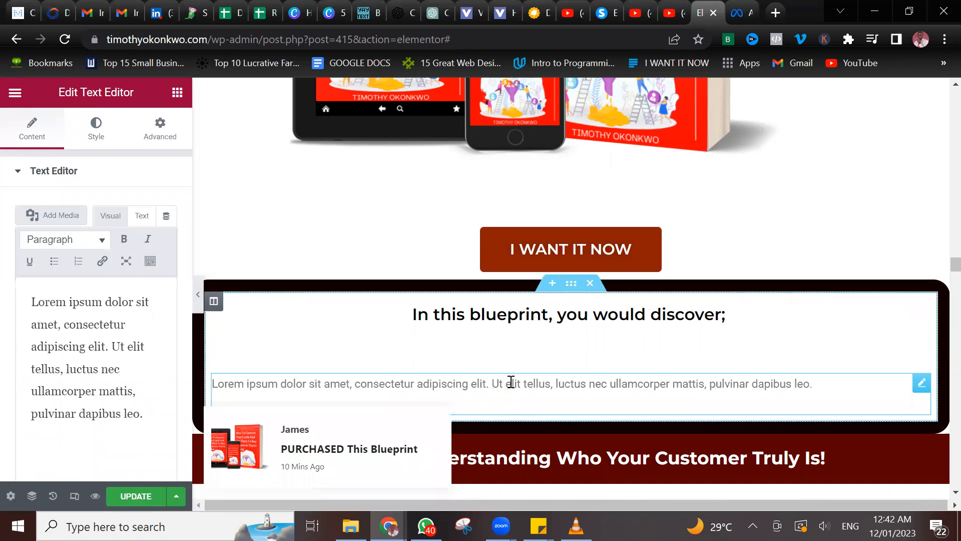
click(151, 414)
drag(152, 414, 27, 299)
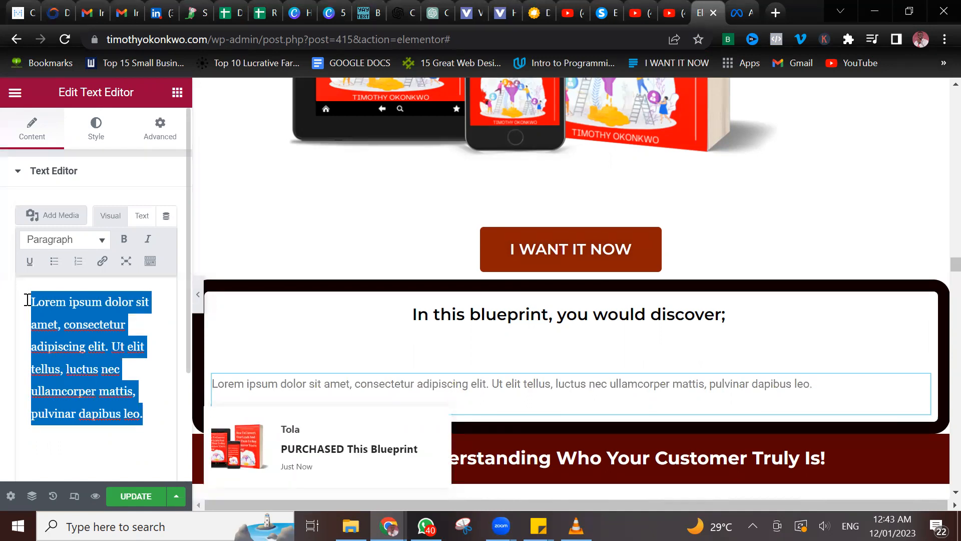
text(o)
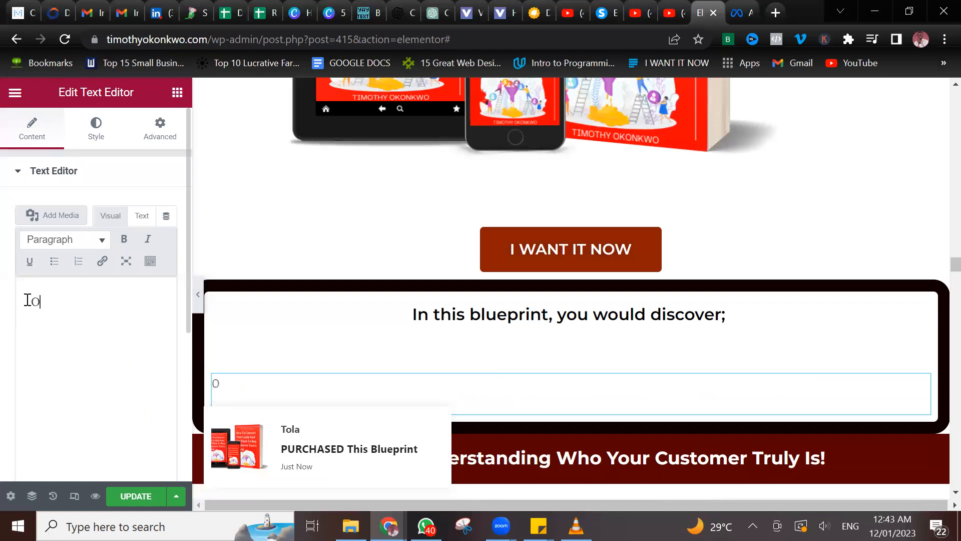
text(l)
key(BackSpace)
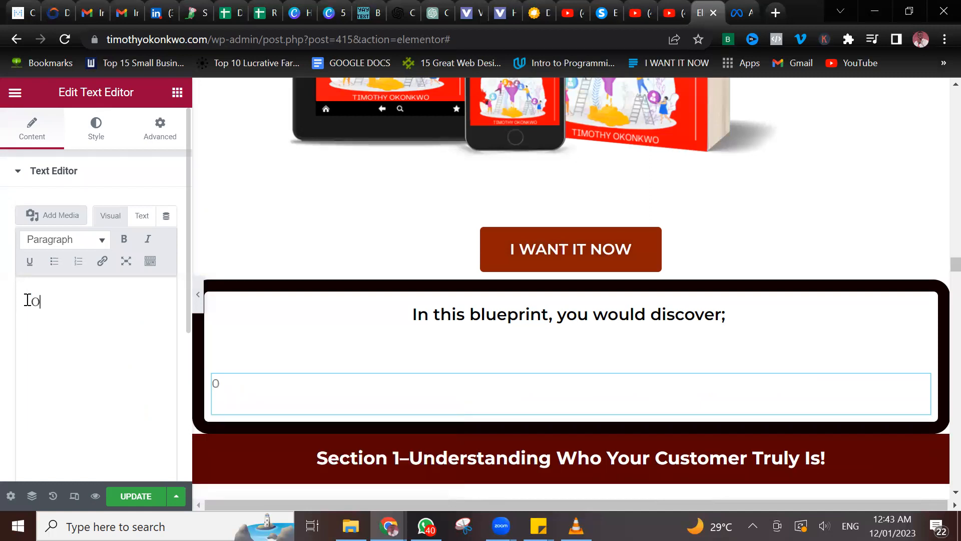
text(ld price)
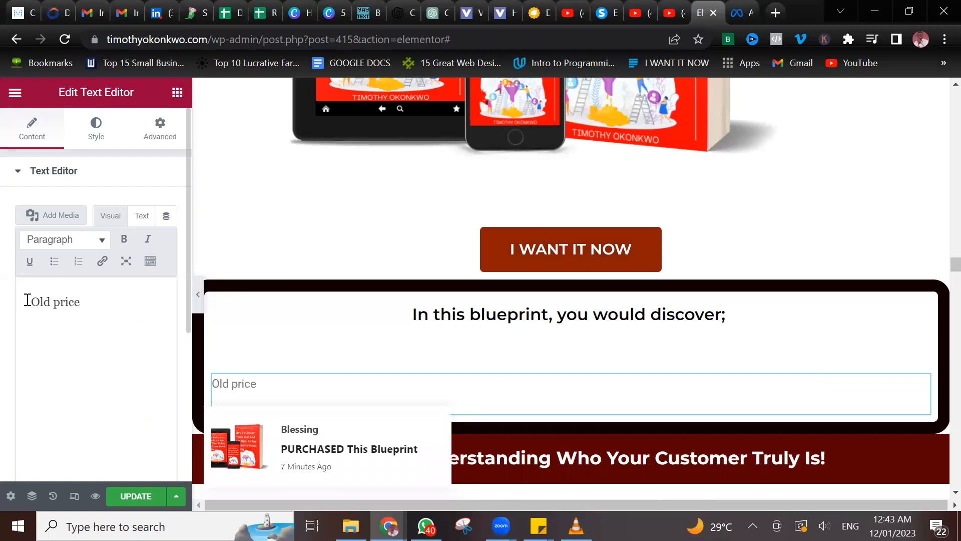
- Replace the new text block's wording with N50,000
key(BackSpace)
key(BackSpace)
key(BackSpace)
key(BackSpace)
key(BackSpace)
key(BackSpace)
key(BackSpace)
key(BackSpace)
key(BackSpace)
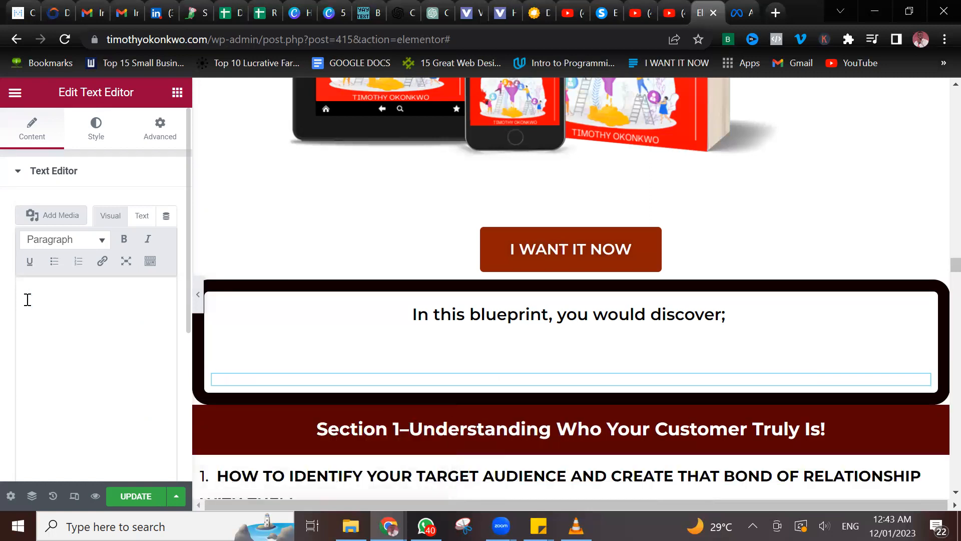
text(N)
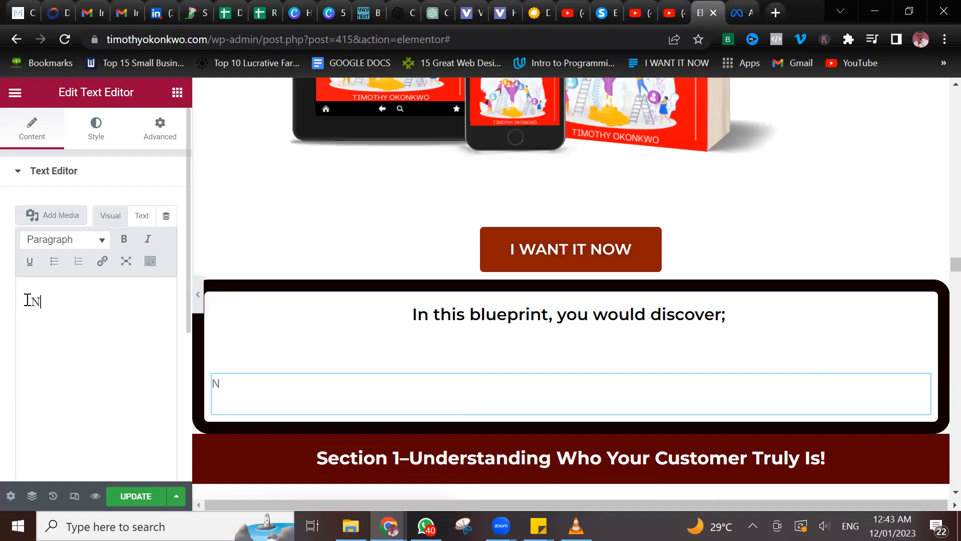
text(50,000)
- Centre-align the N50,000 text block
click(152, 181)
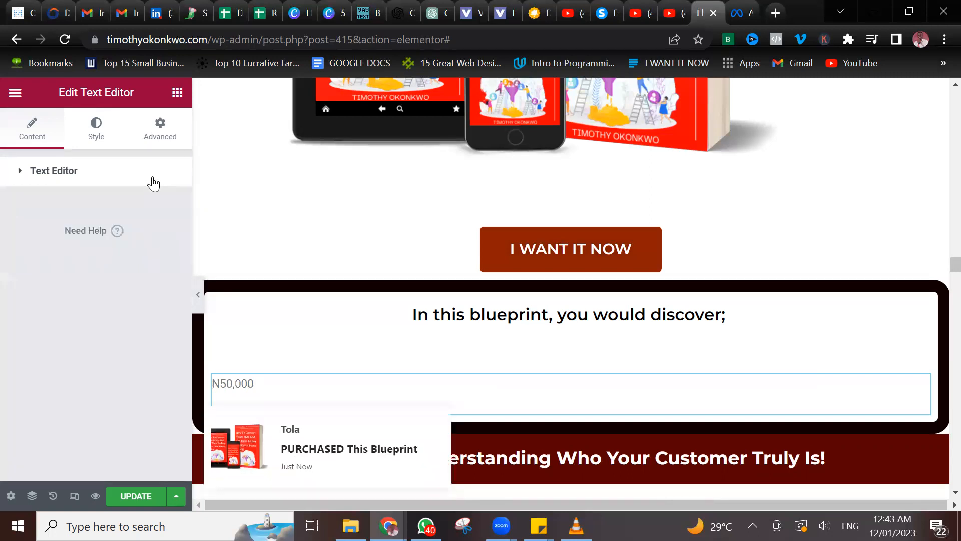
click(102, 136)
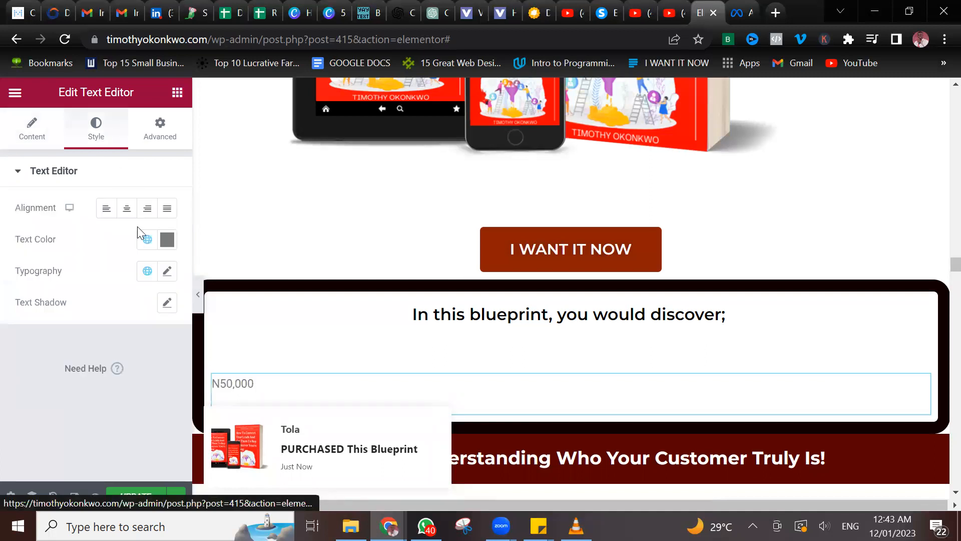
click(127, 212)
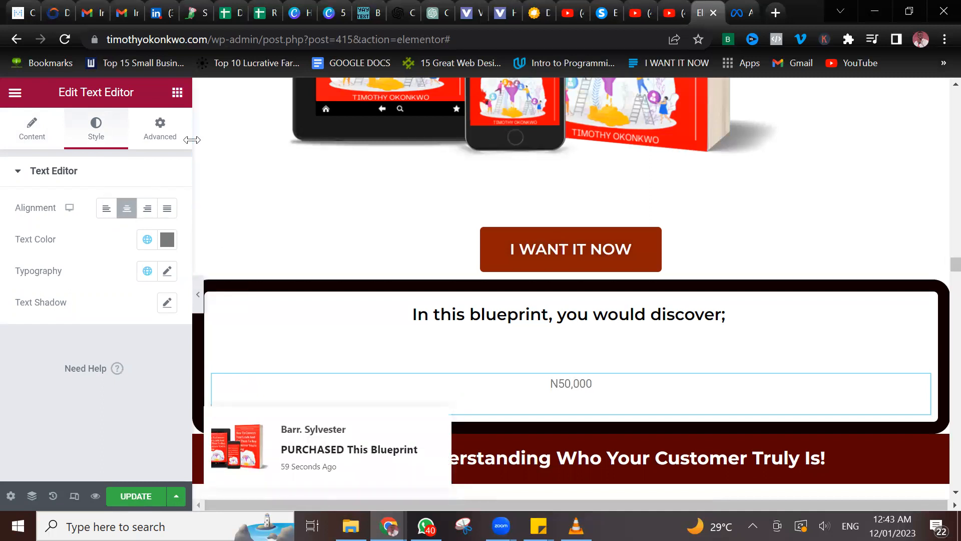
- Add a second text block below N50,000, replace its placeholder with N25,000 and centre-align it
click(177, 93)
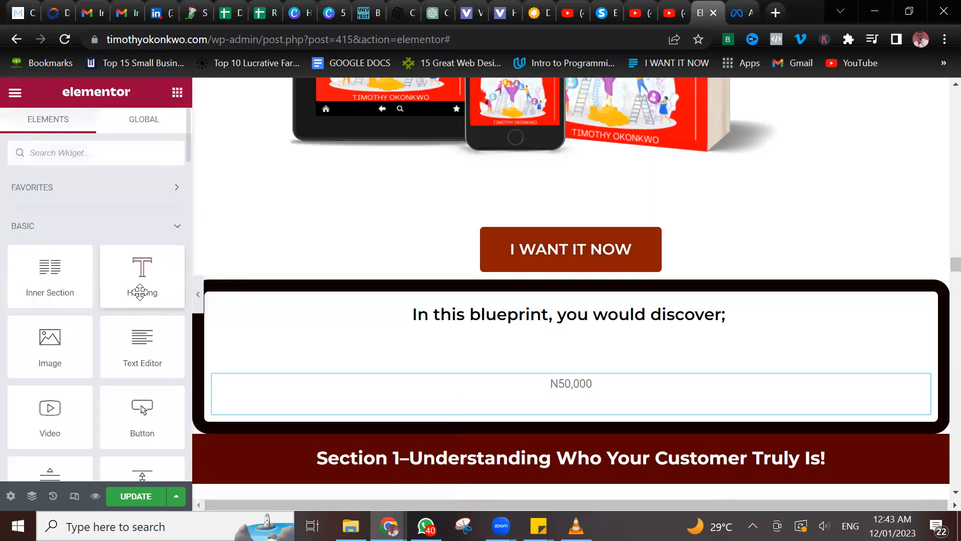
drag(143, 344, 572, 405)
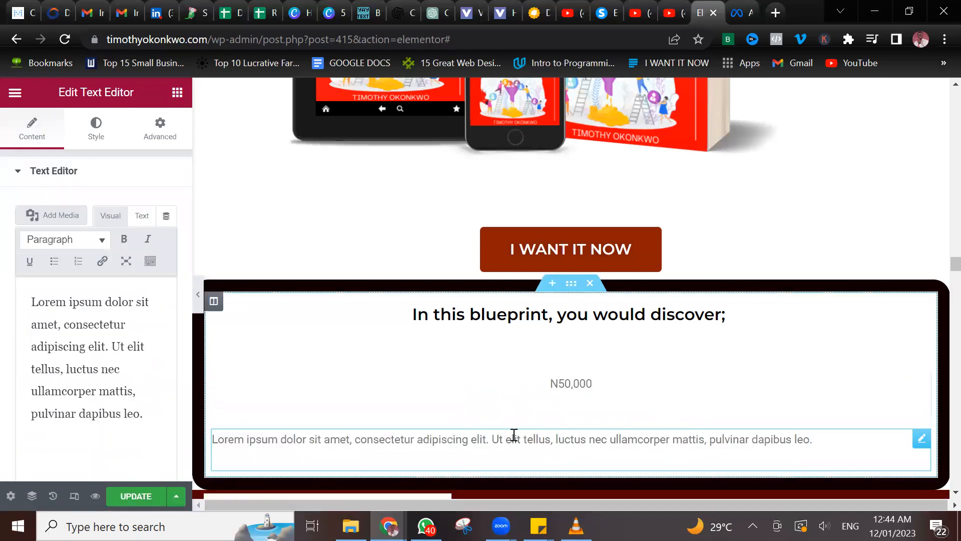
triple_click(117, 411)
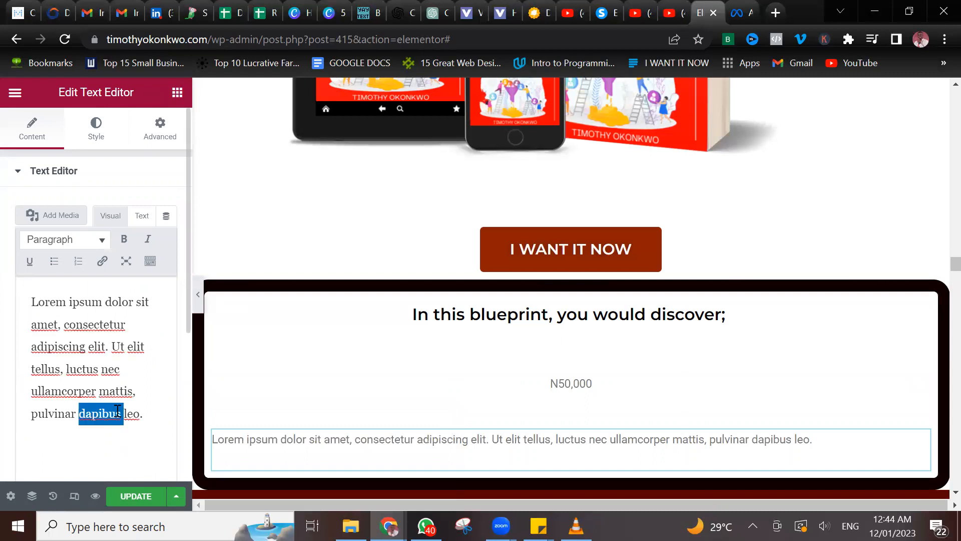
text(N)
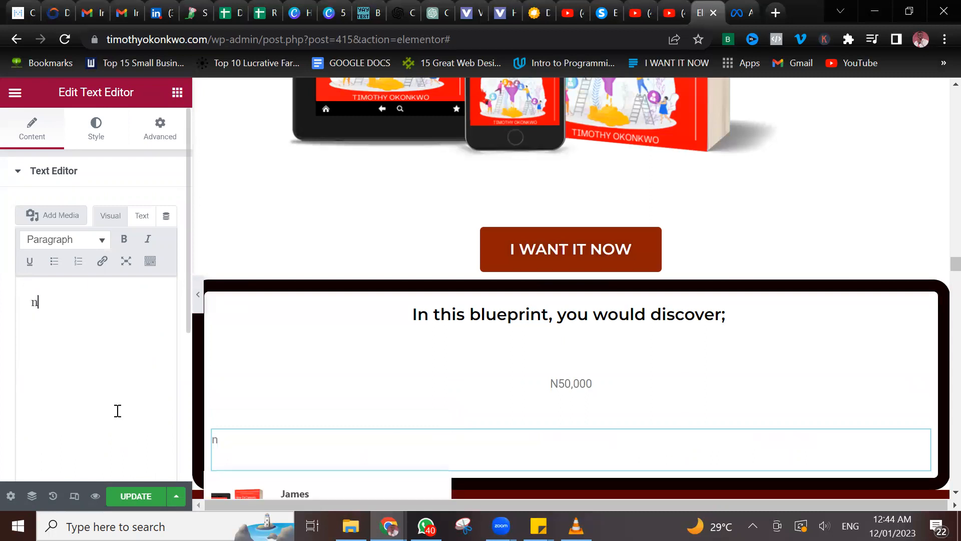
key(BackSpace)
text(N25,)
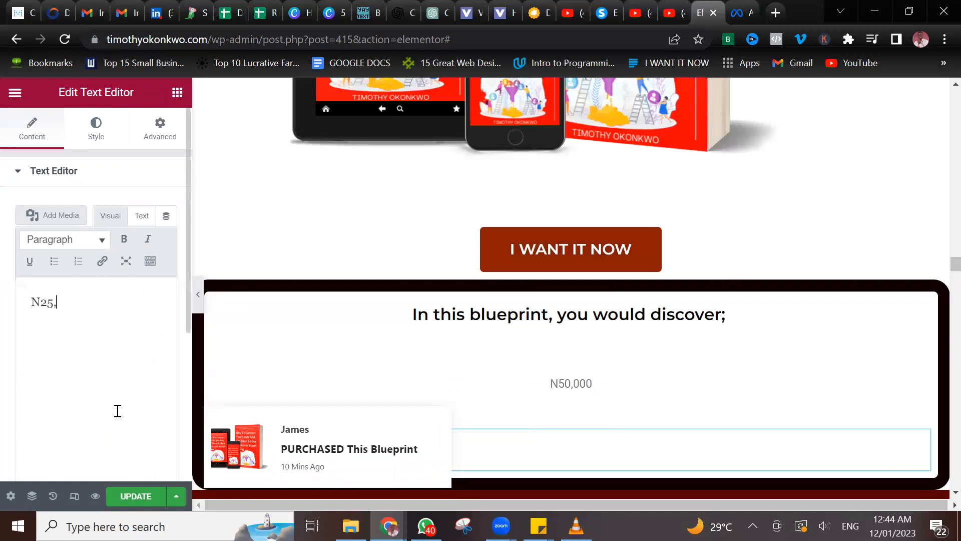
text(000)
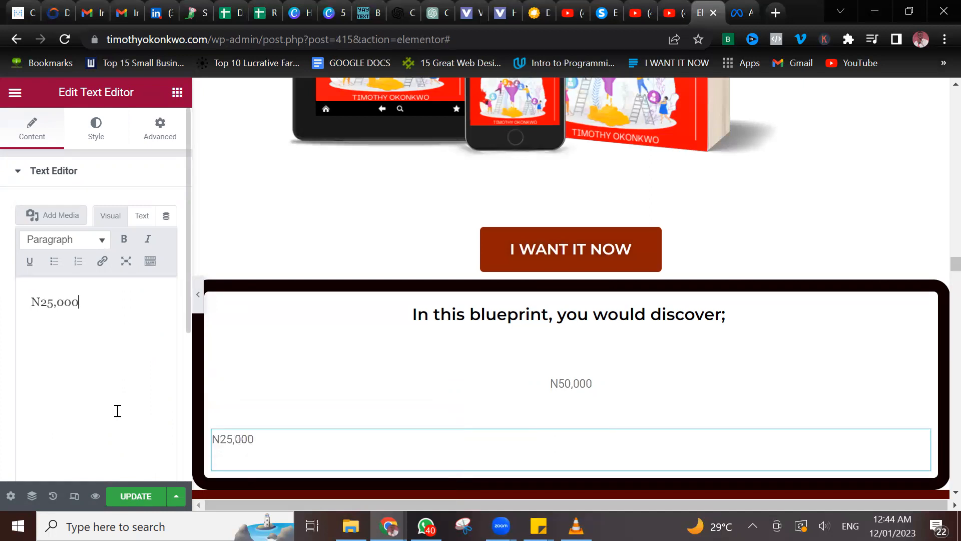
click(95, 131)
click(128, 209)
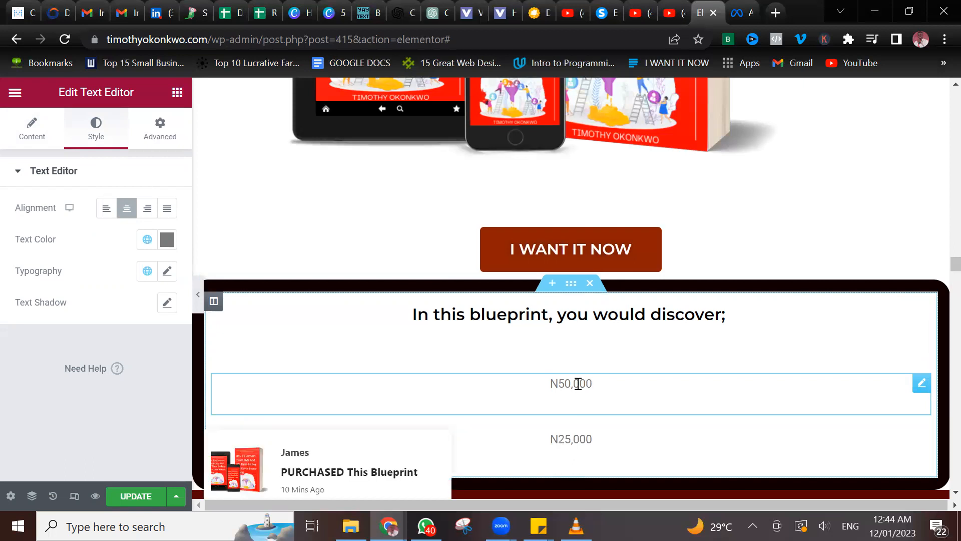
- Set the N50,000 text's typography decoration to Line Through and dismiss the low-battery notice
click(168, 277)
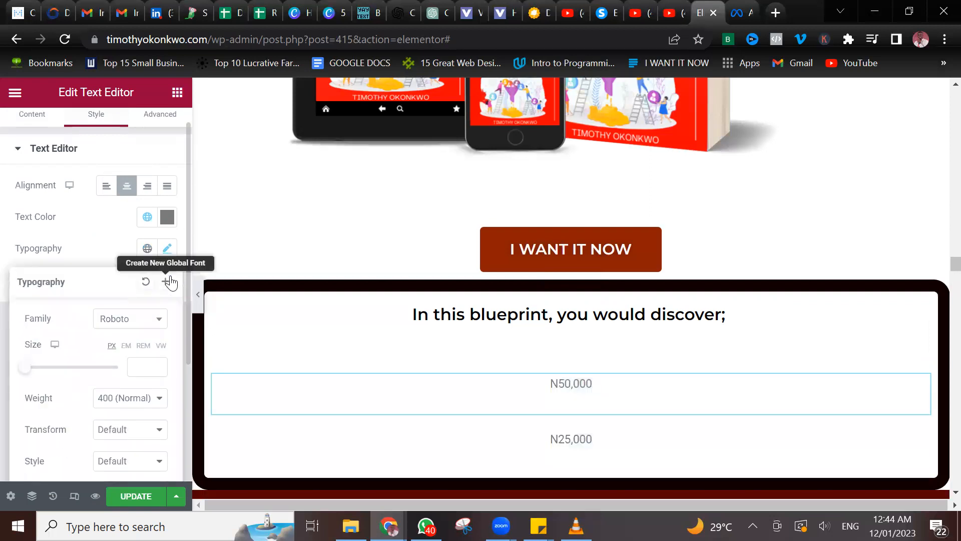
scroll(170, 282, down, 2)
scroll(170, 282, down, 3)
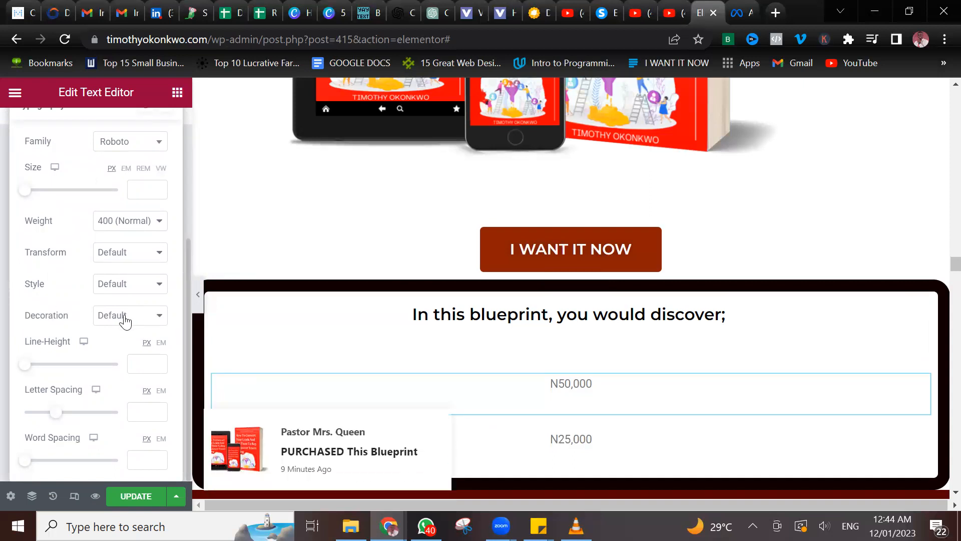
click(160, 318)
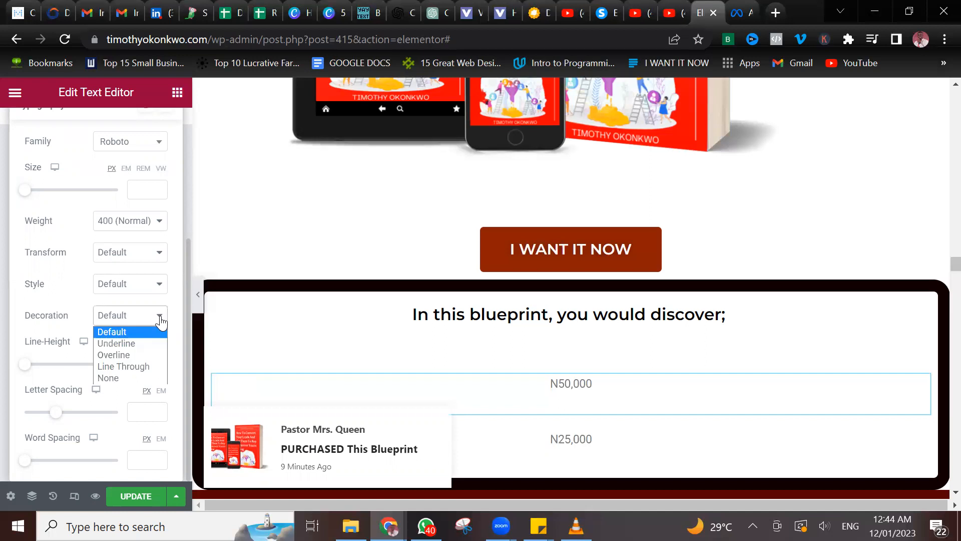
click(128, 366)
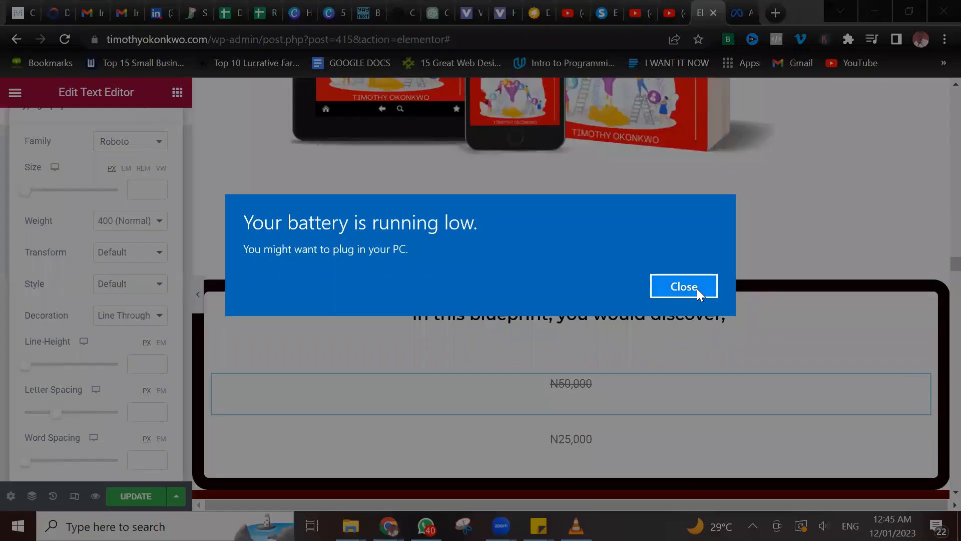
click(697, 289)
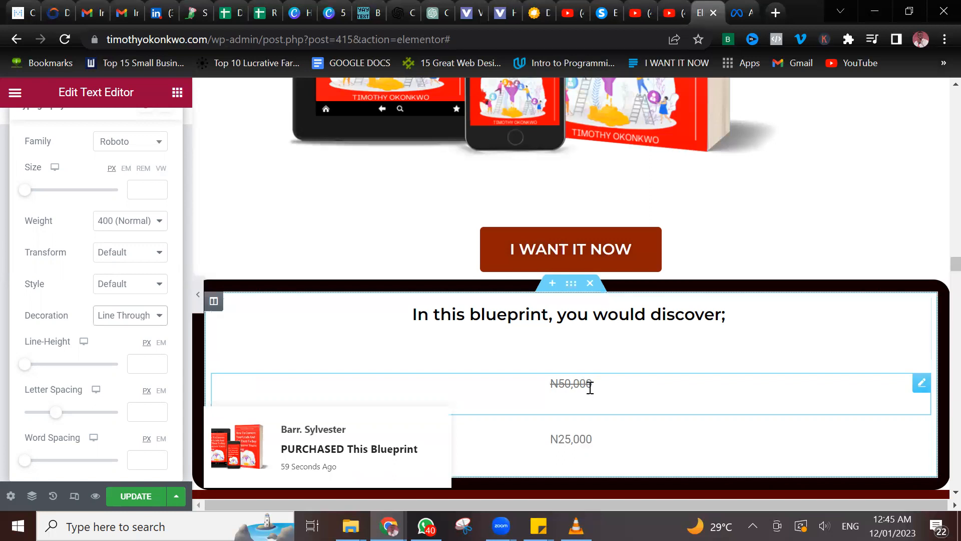